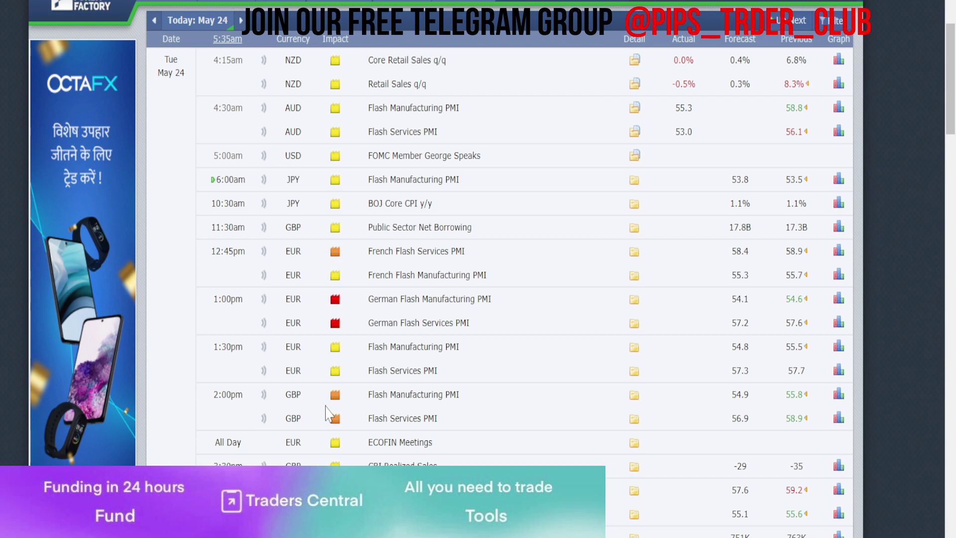
# Examine the May 24 economic calendar for the day's event times, currencies and impact levels
pyautogui.scroll(-3, 326, 412)
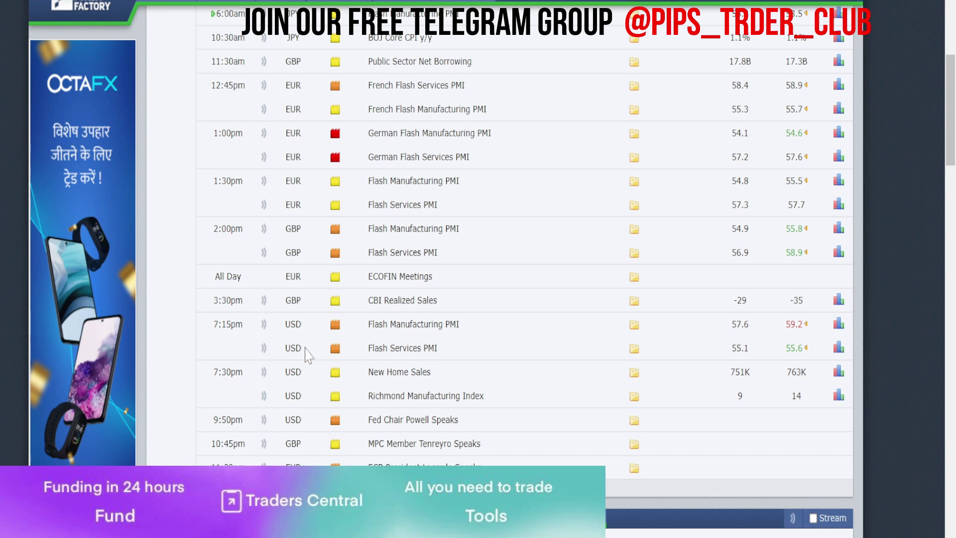
pyautogui.scroll(-3, 308, 354)
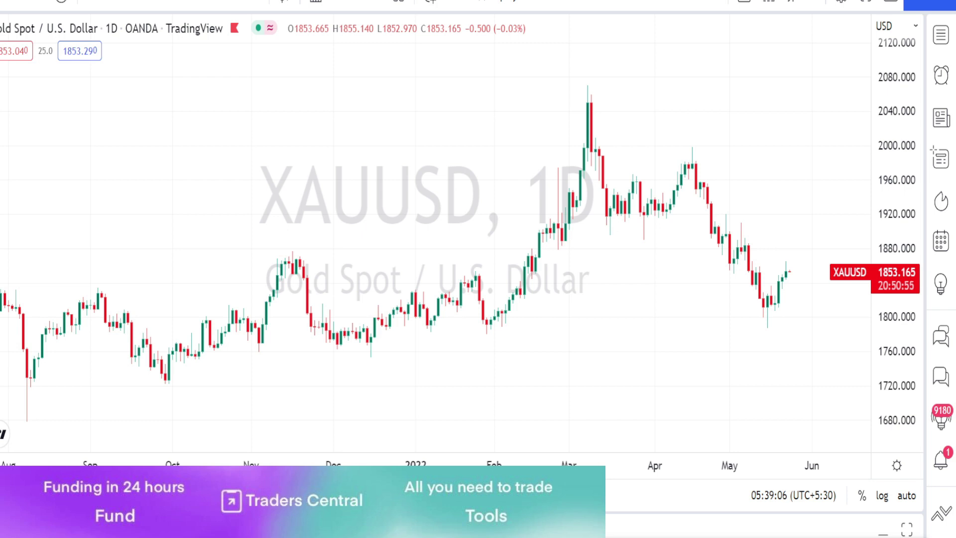
# On the TradingView XAUUSD daily chart, brush a rise from the late-January low to the March peak and a fall to the May low
pyautogui.click(486, 333)
pyautogui.click(590, 103)
pyautogui.click(598, 104)
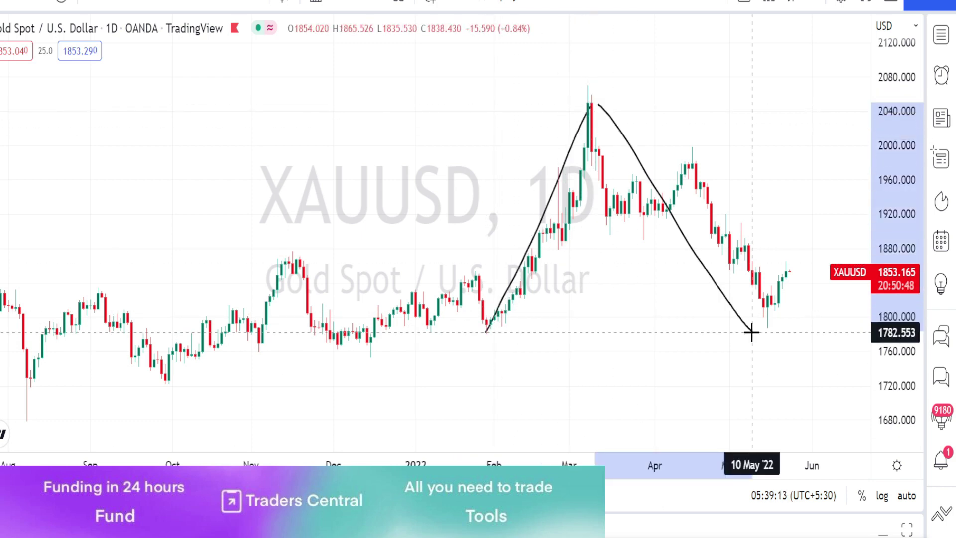
pyautogui.moveTo(752, 332); pyautogui.dragTo(752, 332)
# Circle the late-January and May lows, connect them with a brushed baseline and sketch a price dip below it
pyautogui.moveTo(487, 326)
pyautogui.mouseDown()
pyautogui.moveTo(503, 335)
pyautogui.moveTo(484, 321)
pyautogui.mouseUp()
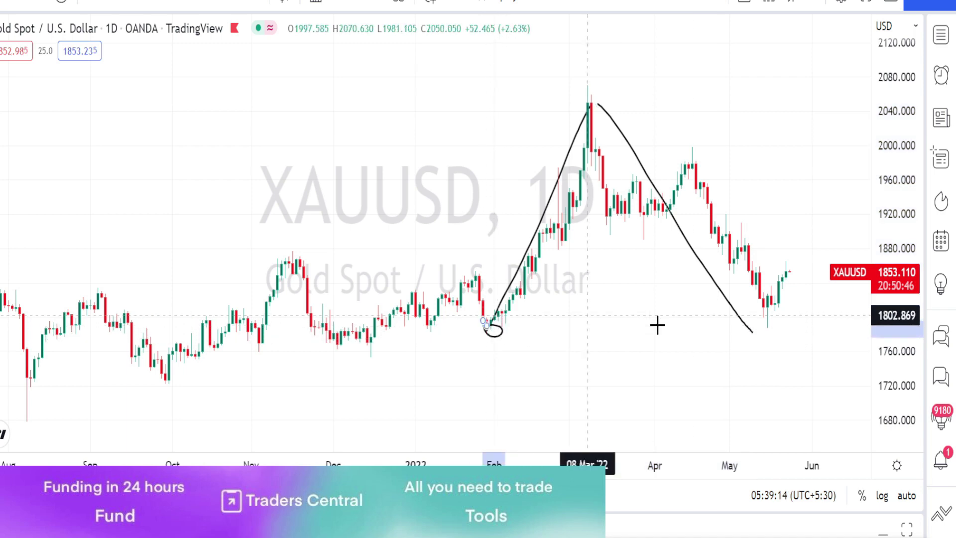
pyautogui.moveTo(752, 311); pyautogui.dragTo(750, 329)
pyautogui.moveTo(493, 333); pyautogui.dragTo(790, 344)
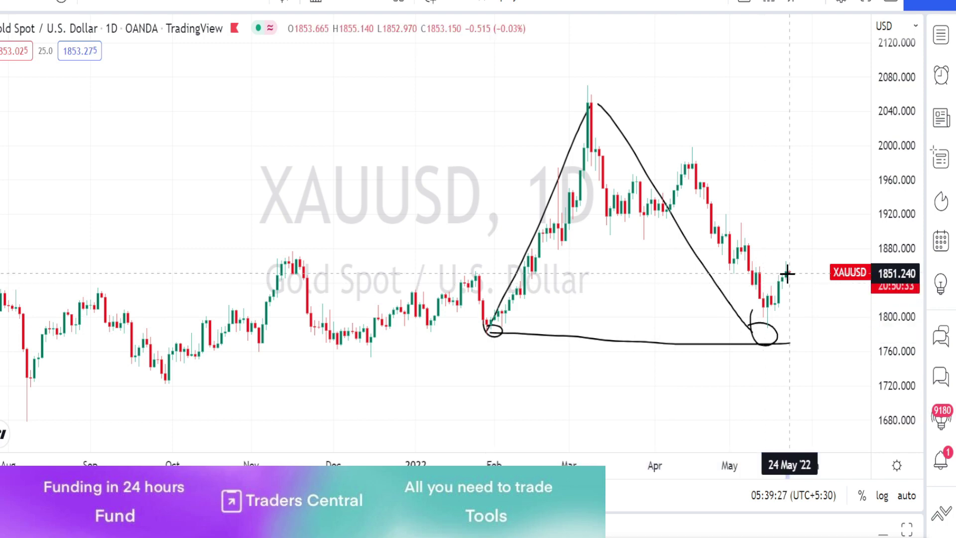
pyautogui.moveTo(790, 273)
pyautogui.mouseDown()
pyautogui.moveTo(812, 352)
pyautogui.moveTo(801, 352)
pyautogui.moveTo(819, 365)
pyautogui.moveTo(827, 336)
pyautogui.mouseUp()
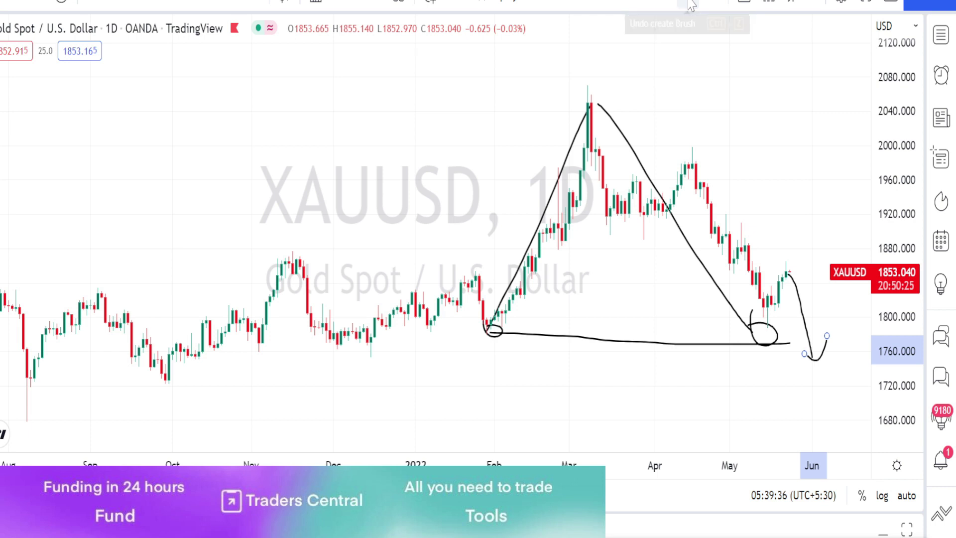
# Undo the brush marks and draw a rising trend line from the 29 Sep '21 low at 1720.637 to about 1837 in late May
pyautogui.click(691, 5)
pyautogui.click(692, 5)
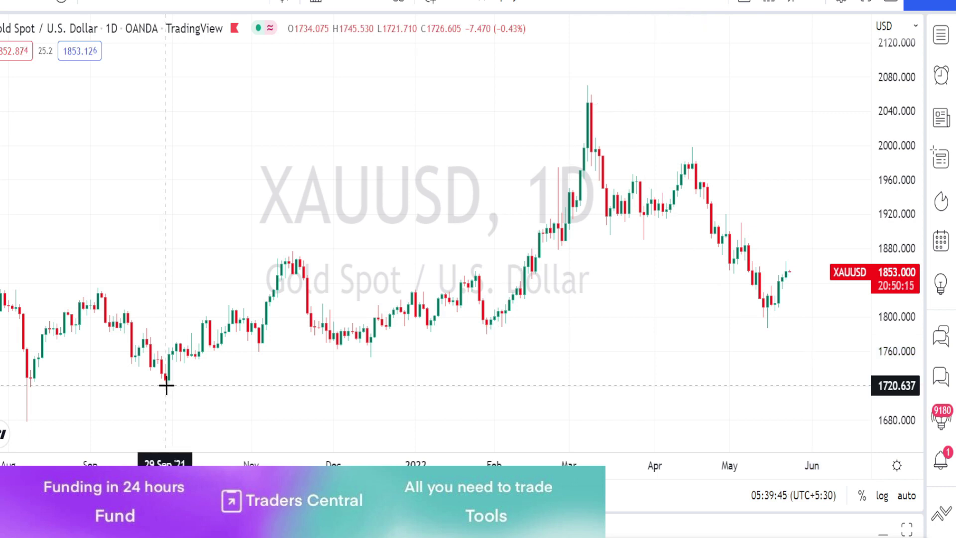
pyautogui.moveTo(166, 385)
pyautogui.mouseDown()
pyautogui.moveTo(322, 387)
pyautogui.moveTo(799, 284)
pyautogui.mouseUp()
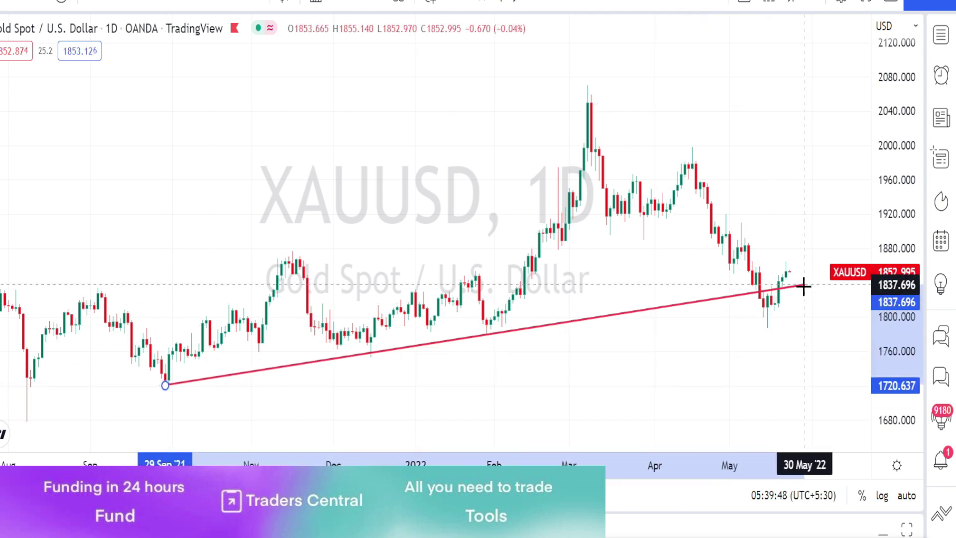
# Brush the April–May decline, rebound and pullback around the rising trend line, marking the line break and circling the January and May lows
pyautogui.scroll(2, 777, 286)
pyautogui.moveTo(614, 149); pyautogui.dragTo(712, 351)
pyautogui.moveTo(686, 306)
pyautogui.mouseDown()
pyautogui.moveTo(684, 325)
pyautogui.moveTo(719, 343)
pyautogui.moveTo(704, 361)
pyautogui.mouseUp()
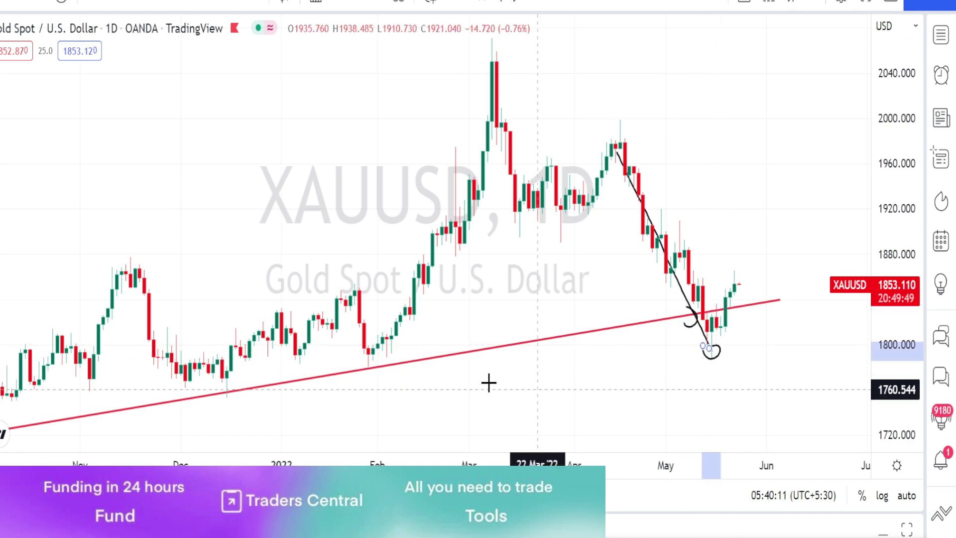
pyautogui.moveTo(371, 358)
pyautogui.mouseDown()
pyautogui.moveTo(361, 373)
pyautogui.moveTo(366, 356)
pyautogui.mouseUp()
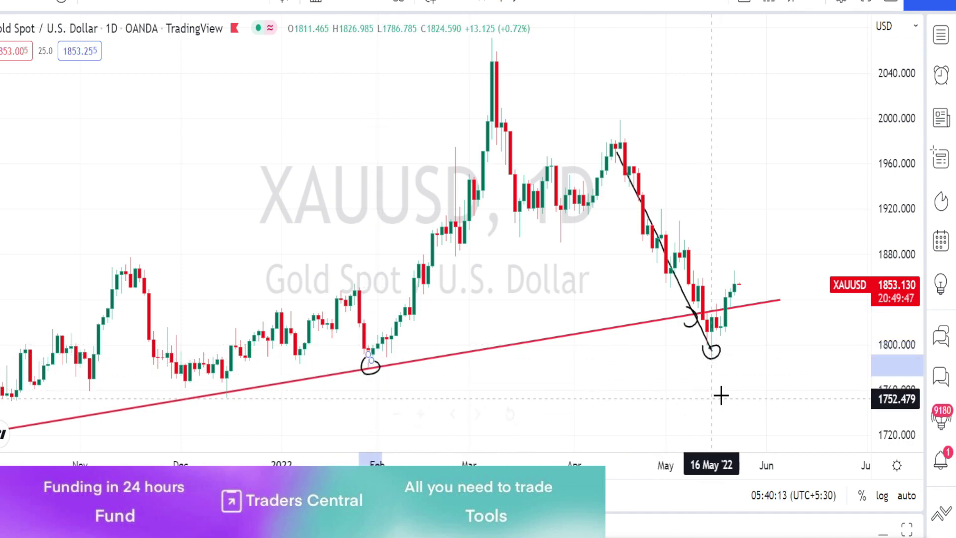
pyautogui.moveTo(712, 348); pyautogui.dragTo(758, 260)
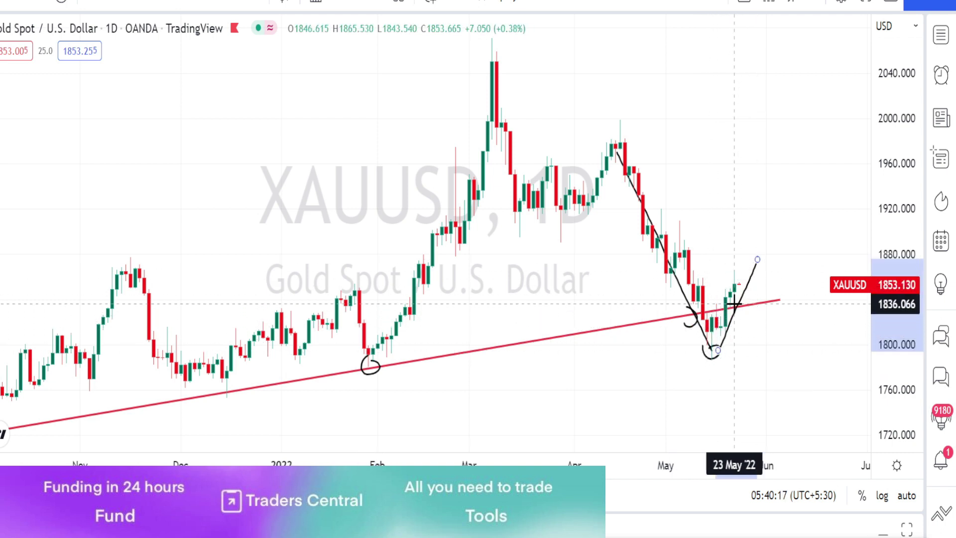
pyautogui.moveTo(758, 258)
pyautogui.mouseDown()
pyautogui.moveTo(743, 278)
pyautogui.moveTo(780, 301)
pyautogui.mouseUp()
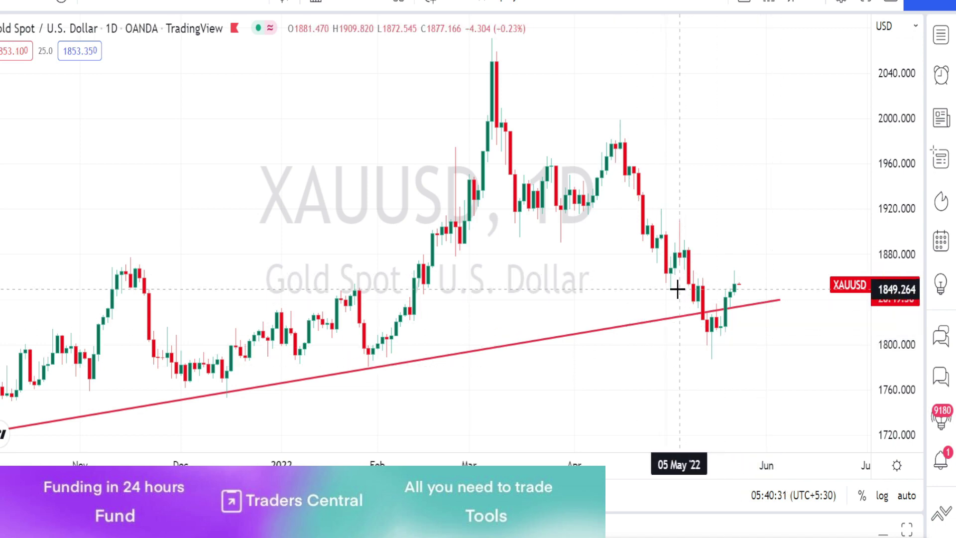
# Brush the May recovery above the red trend line and a pullback, circling the possible retest area on the line
pyautogui.moveTo(691, 284)
pyautogui.mouseDown()
pyautogui.moveTo(707, 348)
pyautogui.moveTo(712, 298)
pyautogui.moveTo(726, 333)
pyautogui.moveTo(734, 280)
pyautogui.moveTo(707, 303)
pyautogui.moveTo(721, 307)
pyautogui.moveTo(717, 321)
pyautogui.moveTo(702, 283)
pyautogui.moveTo(686, 281)
pyautogui.moveTo(746, 282)
pyautogui.moveTo(738, 287)
pyautogui.moveTo(734, 274)
pyautogui.mouseUp()
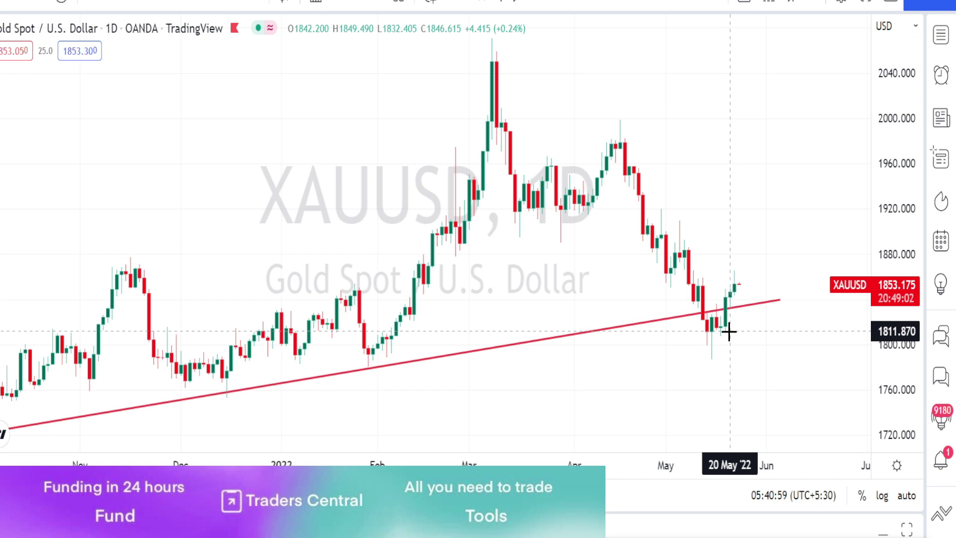
pyautogui.moveTo(729, 331); pyautogui.dragTo(743, 267)
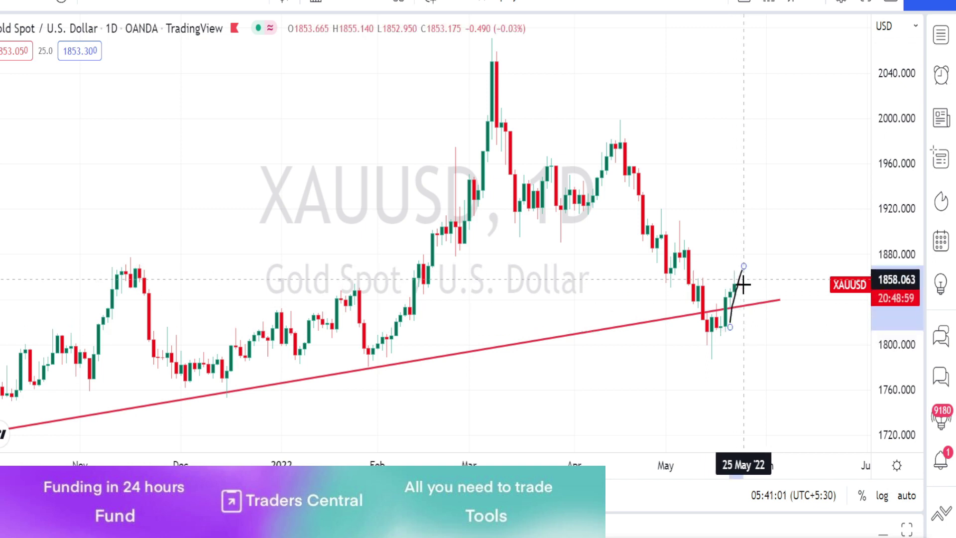
pyautogui.moveTo(753, 313); pyautogui.dragTo(743, 283)
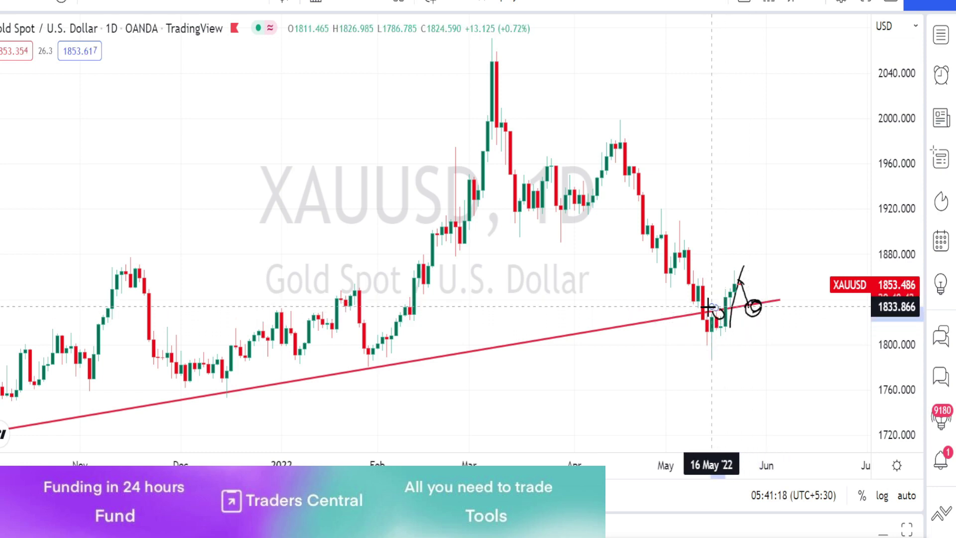
pyautogui.moveTo(616, 317)
pyautogui.mouseDown()
pyautogui.moveTo(632, 332)
pyautogui.moveTo(615, 308)
pyautogui.moveTo(595, 337)
pyautogui.moveTo(588, 324)
pyautogui.mouseUp()
pyautogui.moveTo(750, 284); pyautogui.dragTo(762, 312)
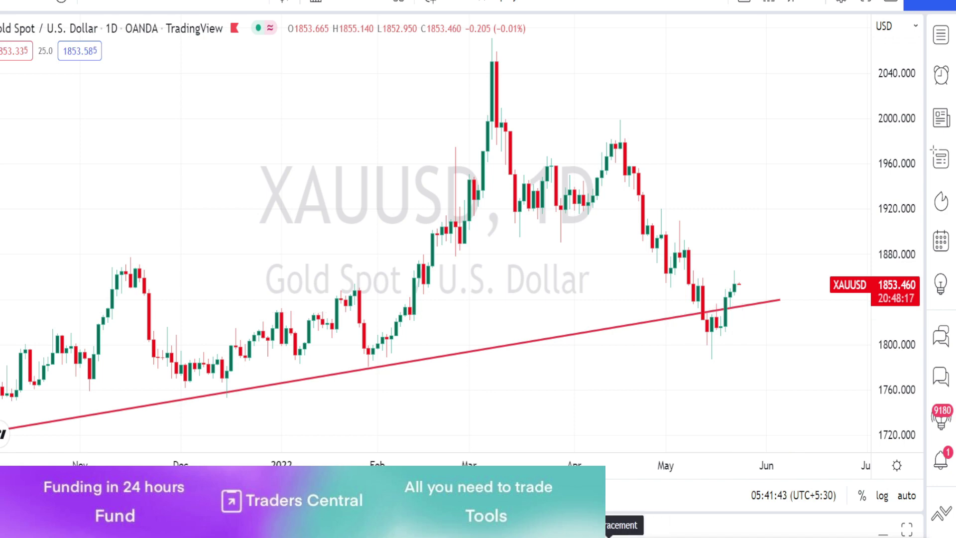
# Draw a Fibonacci retracement from the 08 Mar '22 high at 2068.497 down to the May low at 1787.674
pyautogui.click(492, 41)
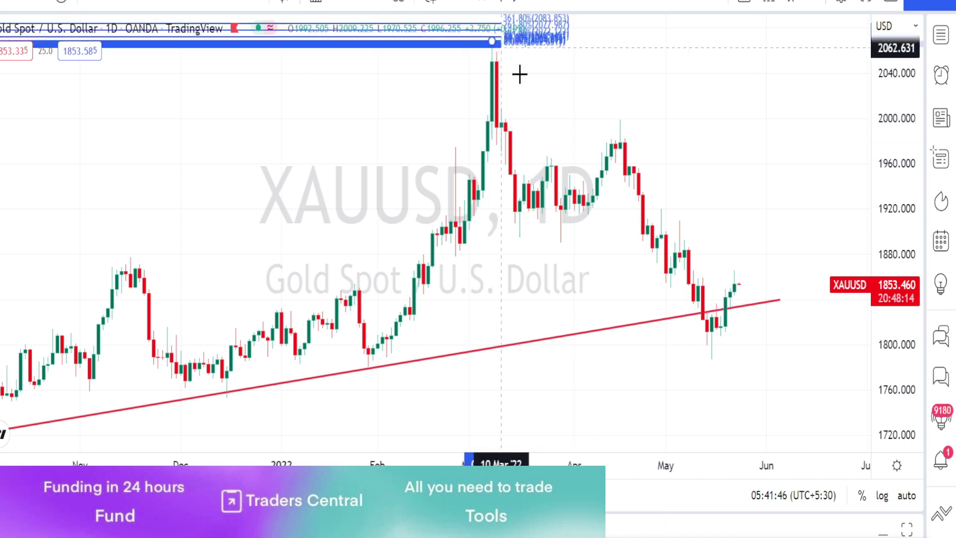
pyautogui.click(770, 357)
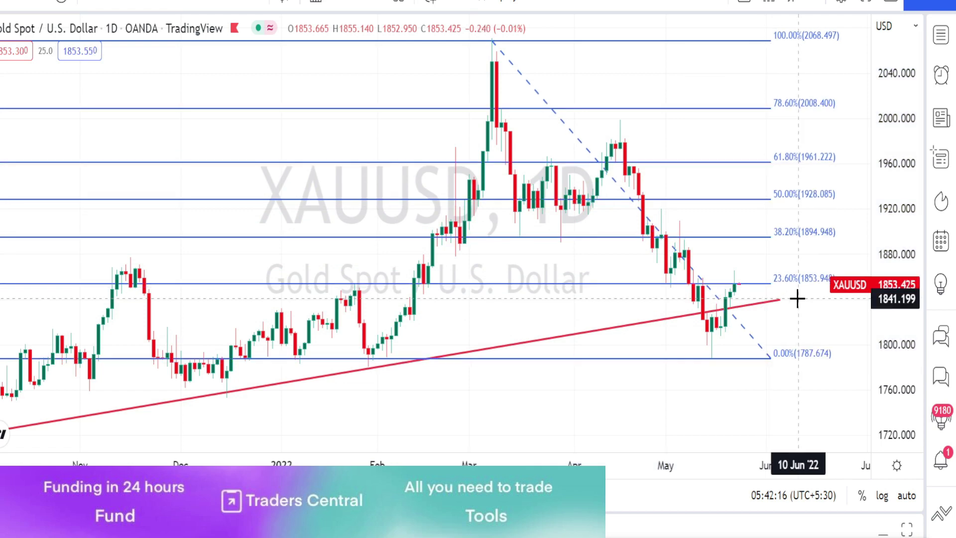
# Circle the 23.60% retracement level and brush a rise from the May low to a circled 50.00% level
pyautogui.moveTo(769, 300)
pyautogui.mouseDown()
pyautogui.moveTo(762, 274)
pyautogui.moveTo(788, 255)
pyautogui.moveTo(804, 264)
pyautogui.moveTo(811, 286)
pyautogui.moveTo(802, 300)
pyautogui.mouseUp()
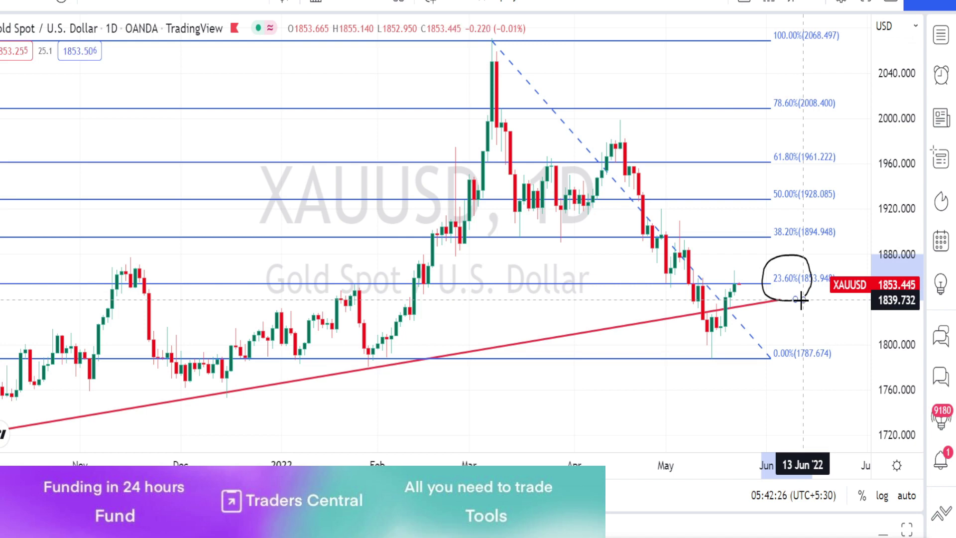
pyautogui.moveTo(713, 357)
pyautogui.mouseDown()
pyautogui.moveTo(777, 164)
pyautogui.moveTo(809, 199)
pyautogui.moveTo(785, 213)
pyautogui.mouseUp()
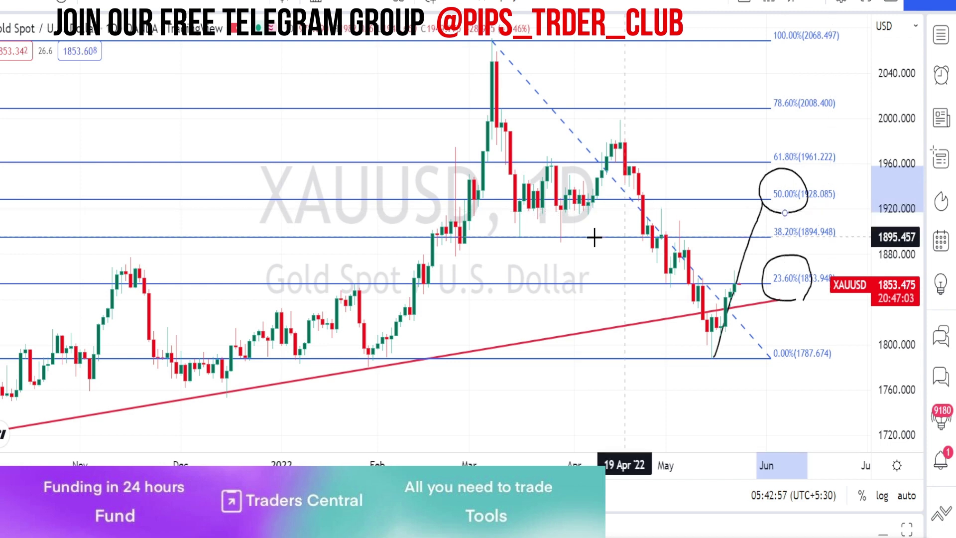
# Mark the March–April consolidation around the 50.00% level and brush the April–May decline with a rebound curving back near 23.60%
pyautogui.moveTo(525, 222)
pyautogui.mouseDown()
pyautogui.moveTo(556, 154)
pyautogui.moveTo(516, 205)
pyautogui.mouseUp()
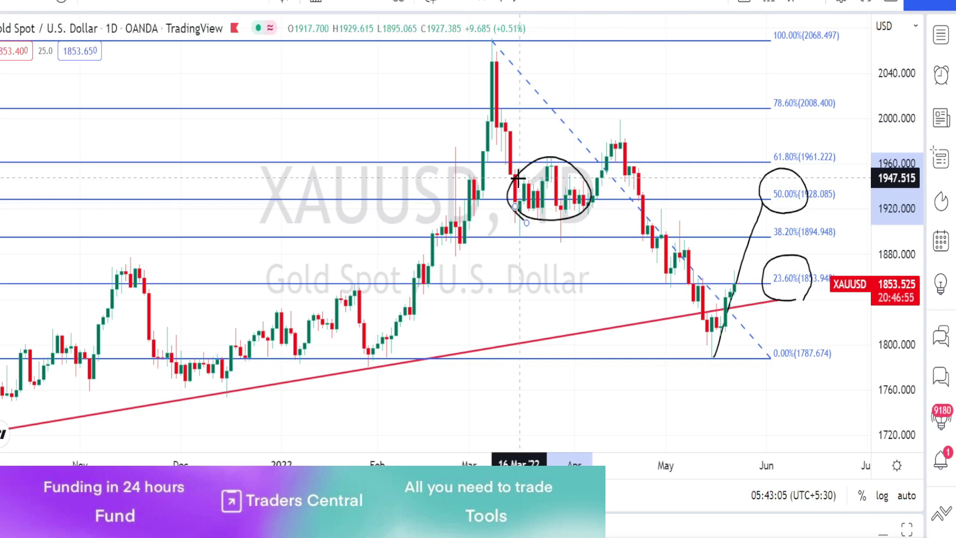
pyautogui.moveTo(523, 194)
pyautogui.mouseDown()
pyautogui.moveTo(533, 216)
pyautogui.moveTo(565, 184)
pyautogui.moveTo(588, 198)
pyautogui.mouseUp()
pyautogui.moveTo(623, 167)
pyautogui.mouseDown()
pyautogui.moveTo(691, 322)
pyautogui.moveTo(684, 331)
pyautogui.moveTo(697, 339)
pyautogui.moveTo(708, 309)
pyautogui.mouseUp()
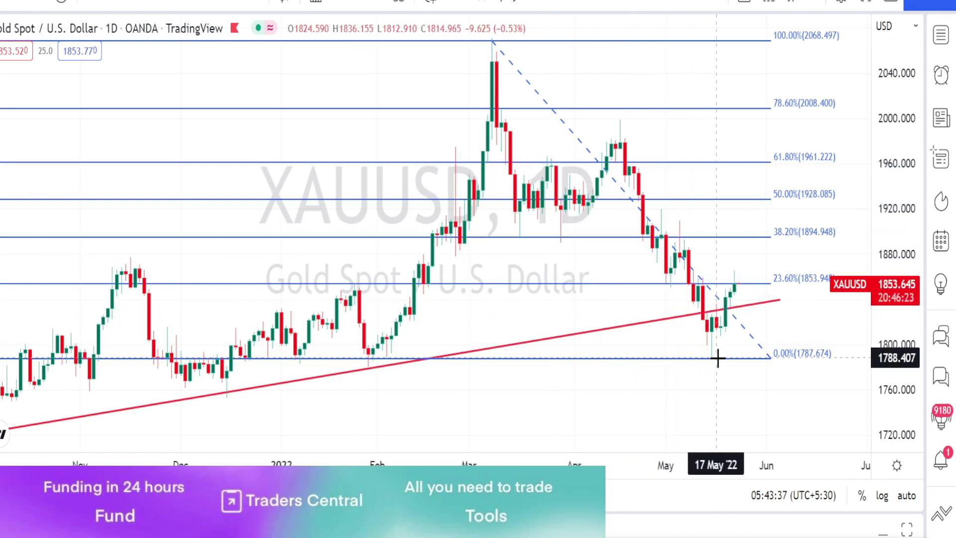
pyautogui.moveTo(718, 357)
pyautogui.mouseDown()
pyautogui.moveTo(747, 262)
pyautogui.moveTo(742, 271)
pyautogui.moveTo(751, 265)
pyautogui.moveTo(761, 294)
pyautogui.mouseUp()
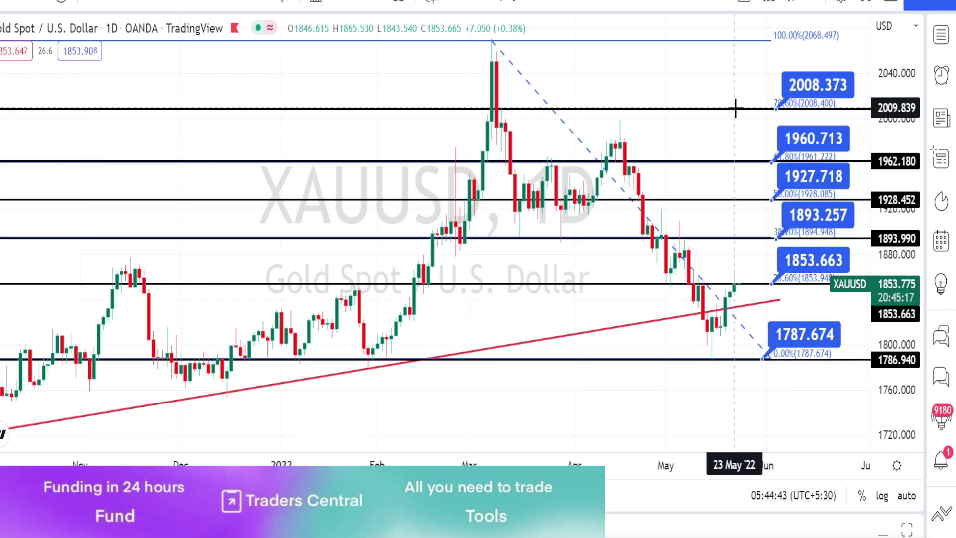
# Bracket the price callouts between 2008.373 and 1787.674 with two vertical brush strokes
pyautogui.click(771, 87)
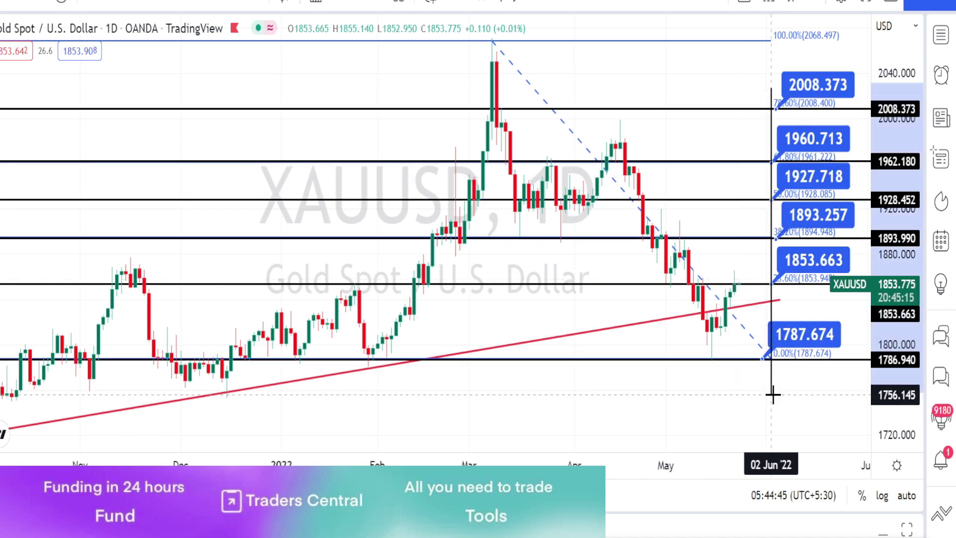
pyautogui.moveTo(858, 84); pyautogui.dragTo(863, 385)
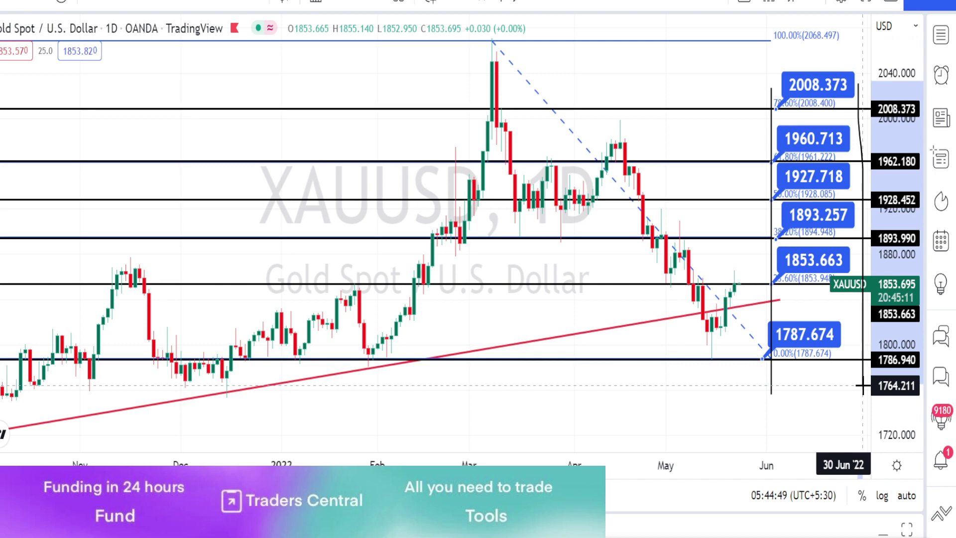
pyautogui.moveTo(864, 385); pyautogui.dragTo(864, 385)
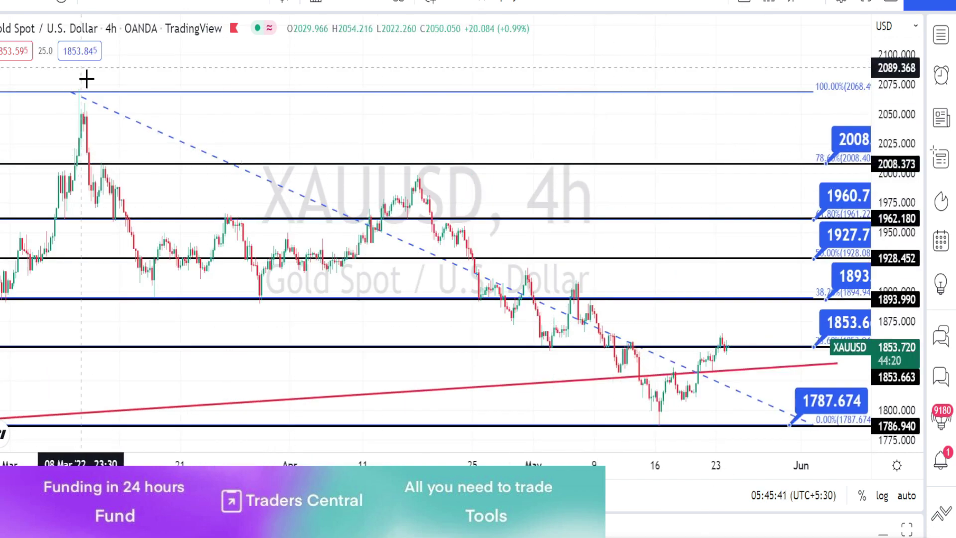
# On the 4-hour chart, draw a falling trend line from the 08 Mar '22 high at 2069.064 to 02 Jun '22 at 1907.333
pyautogui.click(76, 91)
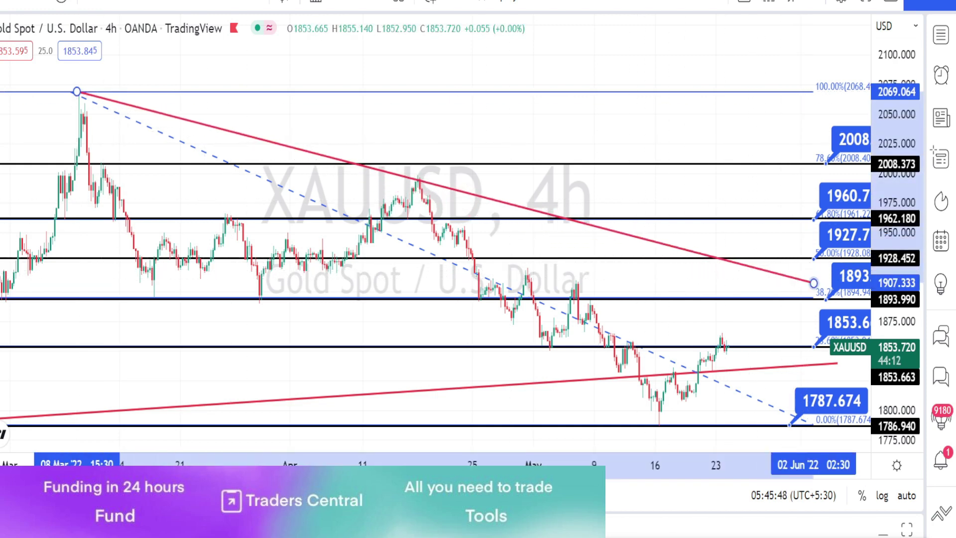
pyautogui.click(813, 281)
# Brush a rise from the May low to the falling trend line with a breakout arrow, and circle the March and April highs
pyautogui.moveTo(655, 435)
pyautogui.mouseDown()
pyautogui.moveTo(796, 301)
pyautogui.moveTo(809, 285)
pyautogui.moveTo(790, 269)
pyautogui.mouseUp()
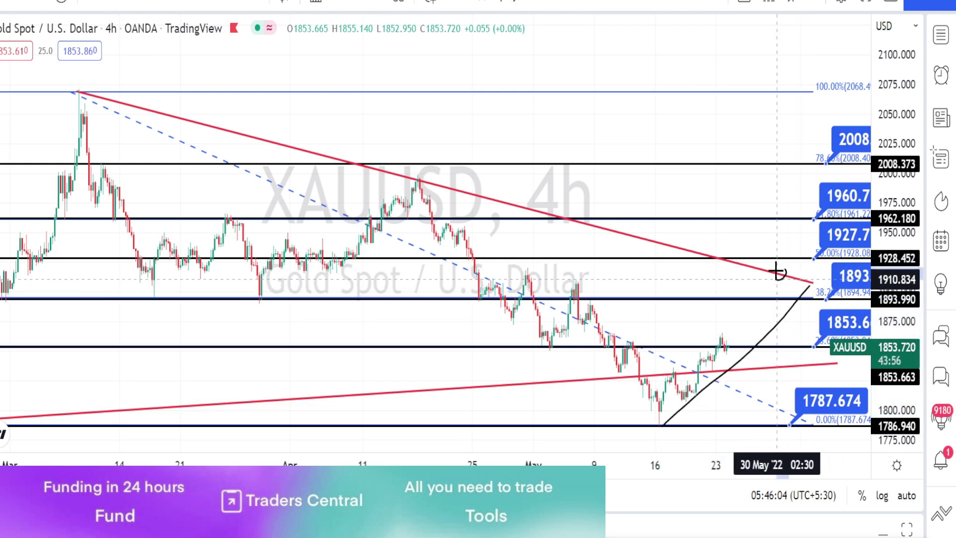
pyautogui.moveTo(780, 255)
pyautogui.mouseDown()
pyautogui.moveTo(785, 230)
pyautogui.moveTo(762, 254)
pyautogui.moveTo(784, 233)
pyautogui.mouseUp()
pyautogui.moveTo(788, 234); pyautogui.dragTo(797, 251)
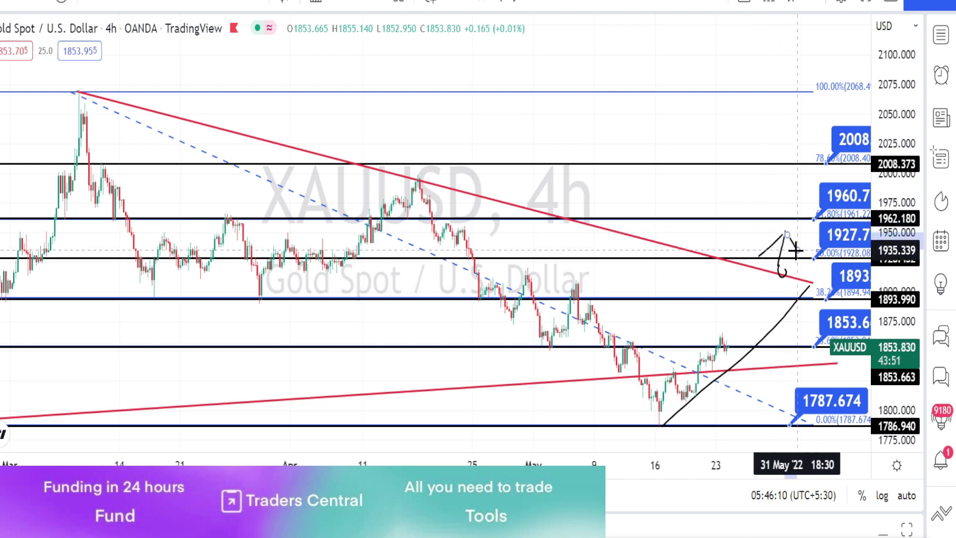
pyautogui.moveTo(410, 169)
pyautogui.mouseDown()
pyautogui.moveTo(427, 199)
pyautogui.moveTo(406, 177)
pyautogui.mouseUp()
pyautogui.moveTo(71, 88); pyautogui.dragTo(71, 97)
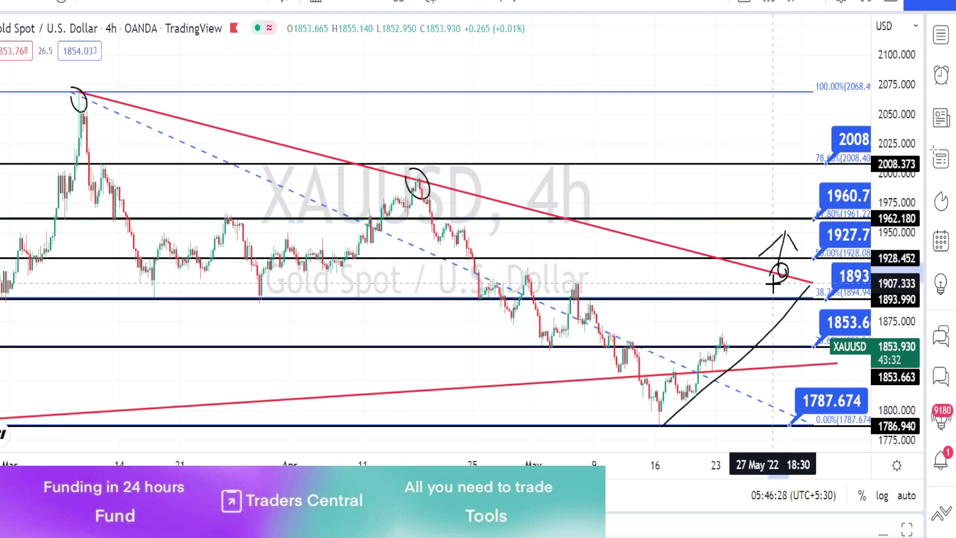
# Brush arrows from the falling trend line up toward 1960 and down toward 1853, and circle the 1927.718 and 1893.257 callouts
pyautogui.moveTo(773, 284)
pyautogui.mouseDown()
pyautogui.moveTo(785, 210)
pyautogui.moveTo(768, 222)
pyautogui.moveTo(786, 211)
pyautogui.moveTo(797, 237)
pyautogui.mouseUp()
pyautogui.moveTo(783, 271)
pyautogui.mouseDown()
pyautogui.moveTo(793, 348)
pyautogui.moveTo(790, 331)
pyautogui.mouseUp()
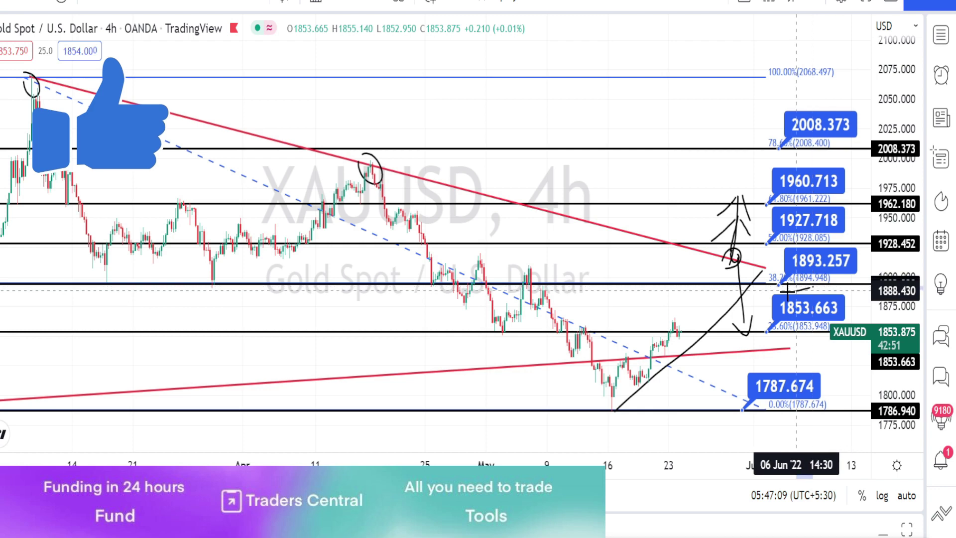
pyautogui.moveTo(796, 289)
pyautogui.mouseDown()
pyautogui.moveTo(754, 220)
pyautogui.moveTo(800, 195)
pyautogui.moveTo(824, 279)
pyautogui.moveTo(803, 291)
pyautogui.mouseUp()
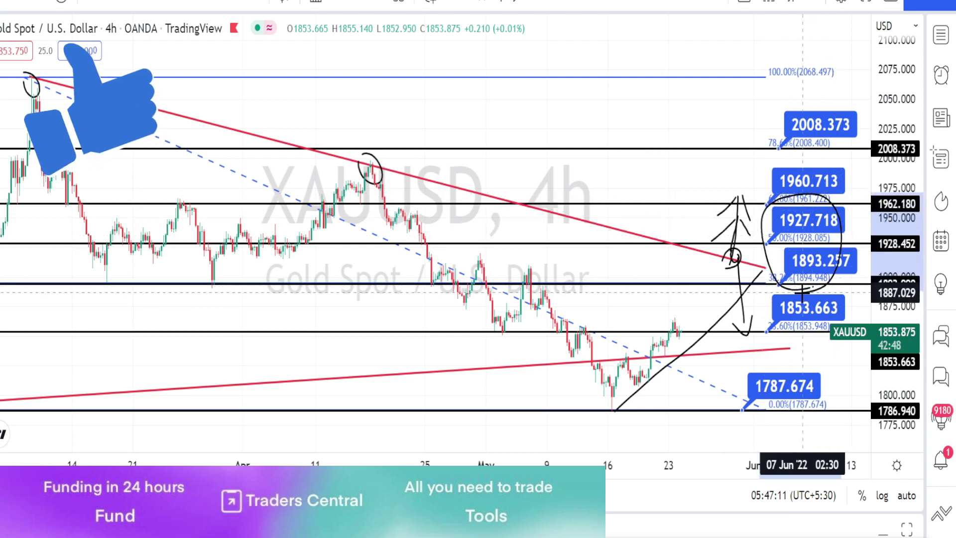
# Trace the March consolidation and early-April rise with the brush, and add another upward arrow above the falling trend line
pyautogui.moveTo(87, 262)
pyautogui.mouseDown()
pyautogui.moveTo(107, 250)
pyautogui.moveTo(131, 271)
pyautogui.moveTo(142, 249)
pyautogui.moveTo(175, 271)
pyautogui.moveTo(185, 254)
pyautogui.mouseUp()
pyautogui.moveTo(227, 286); pyautogui.dragTo(288, 243)
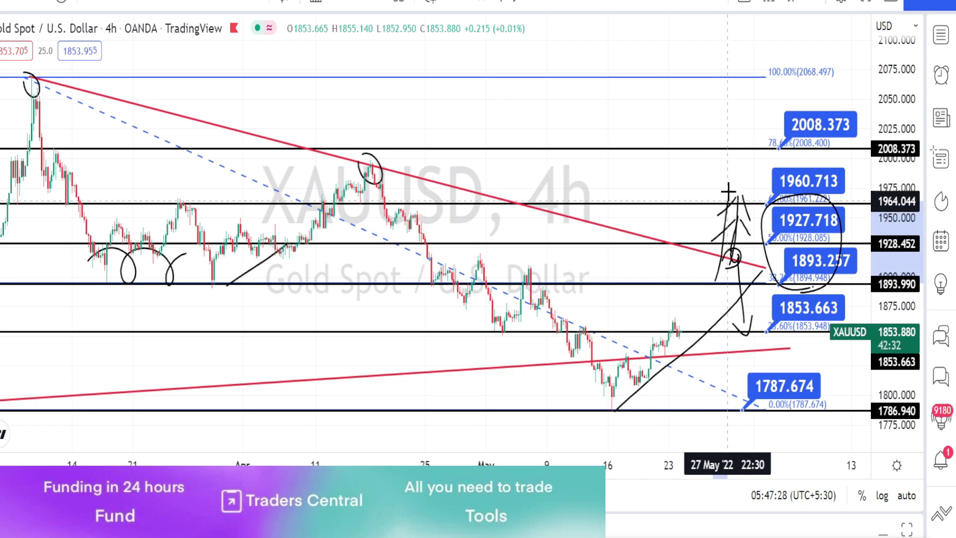
pyautogui.moveTo(727, 189); pyautogui.dragTo(714, 199)
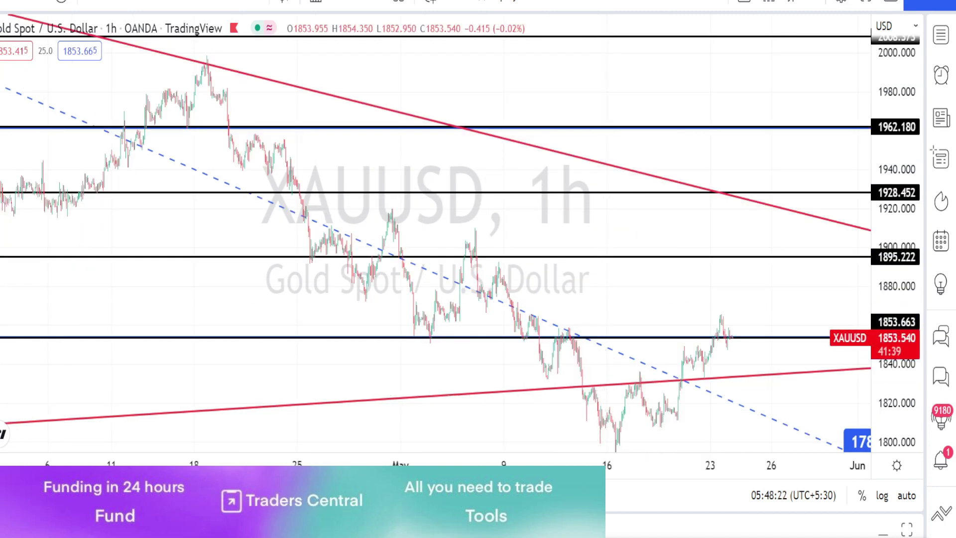
# On the 1-hour chart, draw a falling trend line from the 18 Apr '22 high at 1994.622 and circle its touch at the 17 May high
pyautogui.click(206, 63)
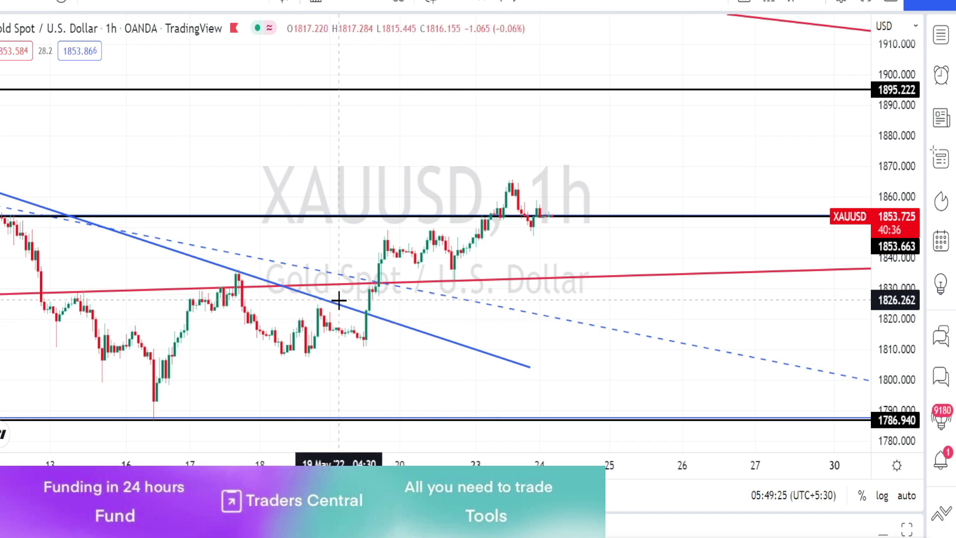
pyautogui.moveTo(242, 269)
pyautogui.mouseDown()
pyautogui.moveTo(239, 292)
pyautogui.moveTo(230, 276)
pyautogui.mouseUp()
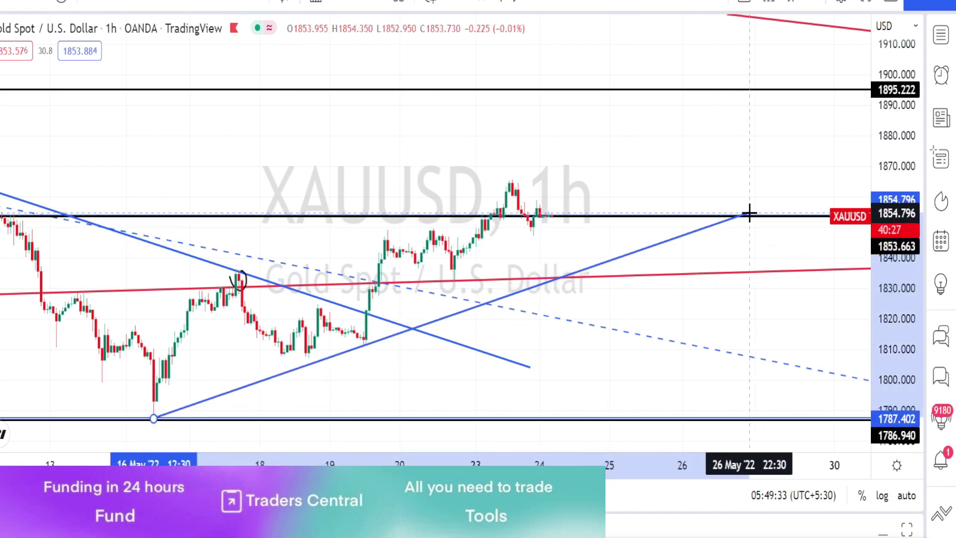
# Draw a rising trend line from the 16 May '22 low at 1787.402 beyond the current price and circle support points along it
pyautogui.click(799, 190)
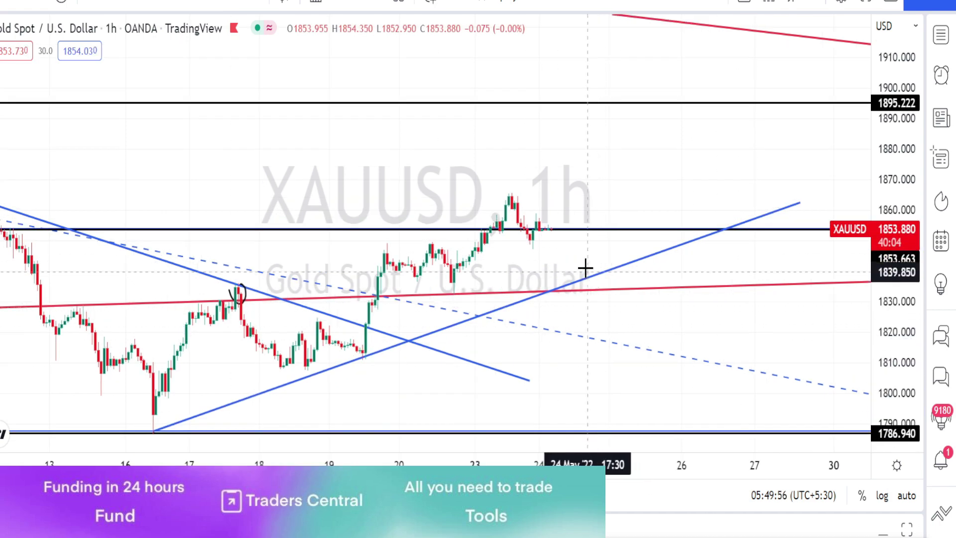
pyautogui.moveTo(481, 298)
pyautogui.mouseDown()
pyautogui.moveTo(495, 316)
pyautogui.moveTo(483, 299)
pyautogui.mouseUp()
pyautogui.moveTo(388, 341); pyautogui.dragTo(391, 351)
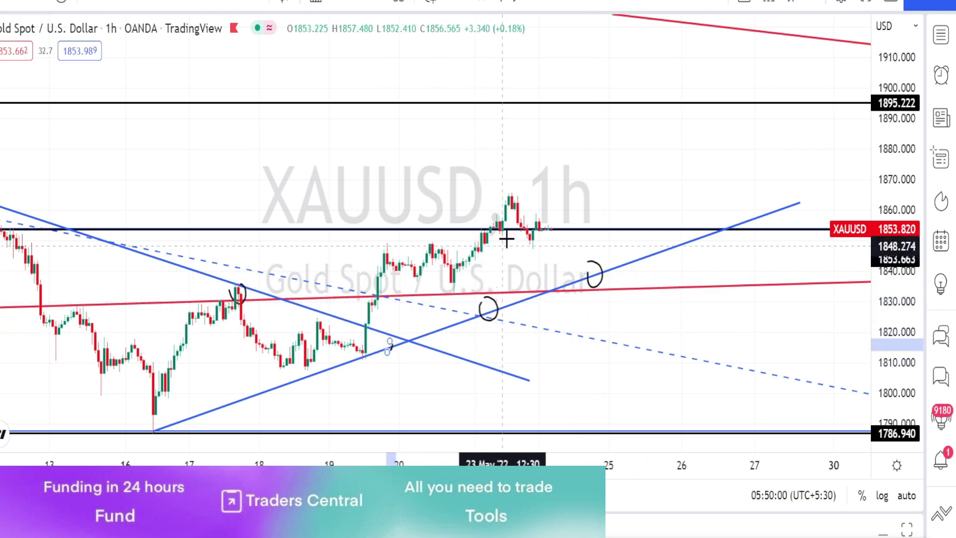
# Brush a pullback to the rising trend line with an upward bounce arrow, plus an alternative breakdown path below the line
pyautogui.moveTo(519, 198)
pyautogui.mouseDown()
pyautogui.moveTo(589, 279)
pyautogui.moveTo(604, 172)
pyautogui.moveTo(627, 195)
pyautogui.mouseUp()
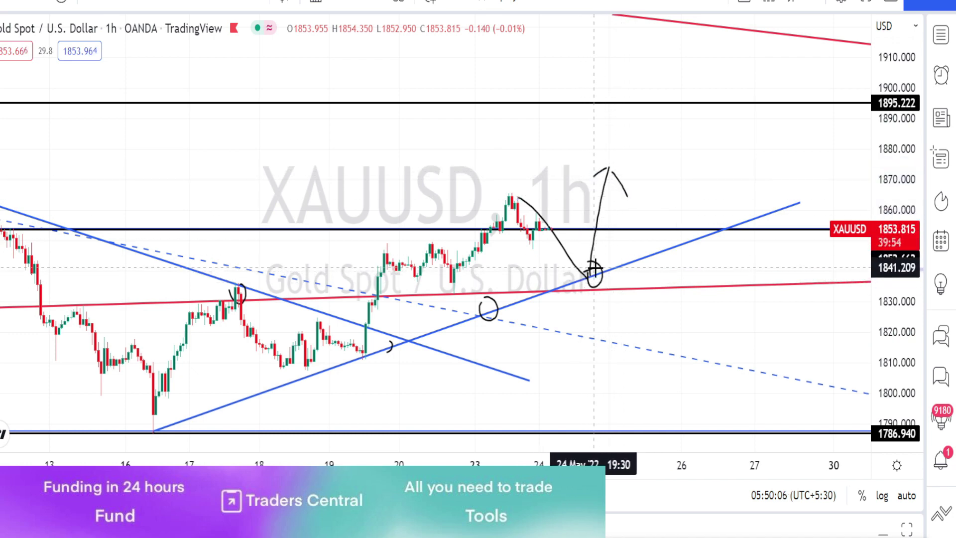
pyautogui.moveTo(586, 273); pyautogui.dragTo(607, 380)
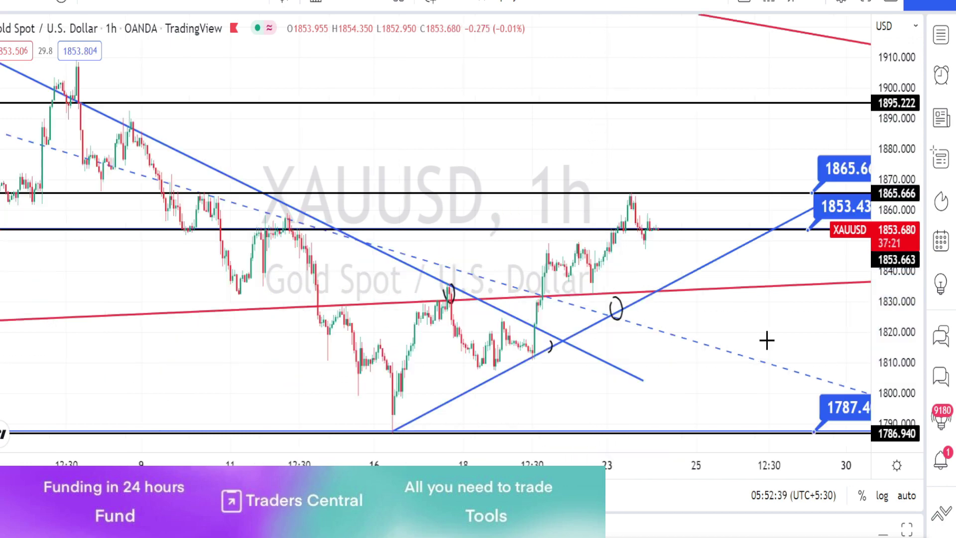
# Circle the two price callouts near 1865.666 and 1853 and brush an upward arrow from the current price to the 1895.222 level
pyautogui.moveTo(806, 160)
pyautogui.mouseDown()
pyautogui.moveTo(837, 144)
pyautogui.moveTo(866, 172)
pyautogui.moveTo(827, 257)
pyautogui.moveTo(802, 176)
pyautogui.mouseUp()
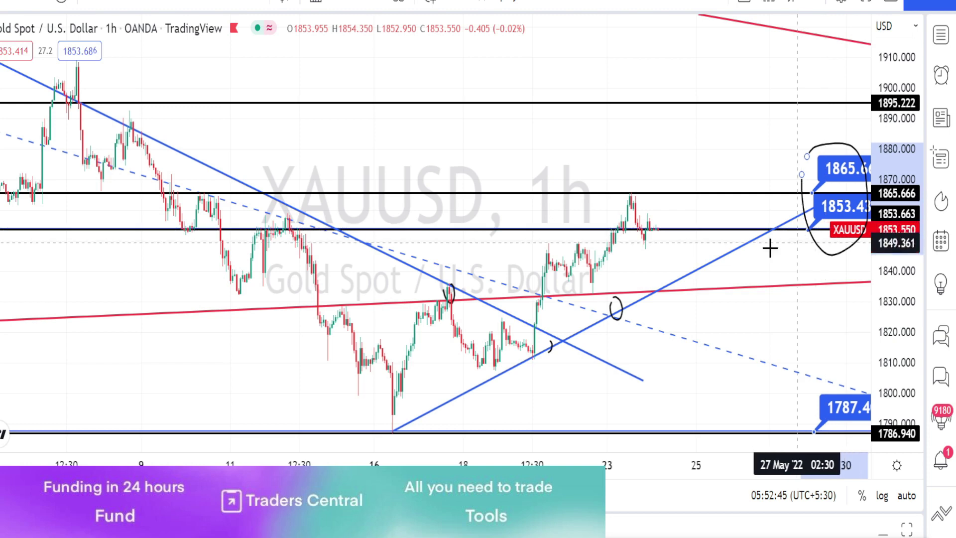
pyautogui.moveTo(657, 230)
pyautogui.mouseDown()
pyautogui.moveTo(702, 101)
pyautogui.moveTo(690, 120)
pyautogui.moveTo(701, 105)
pyautogui.moveTo(712, 131)
pyautogui.mouseUp()
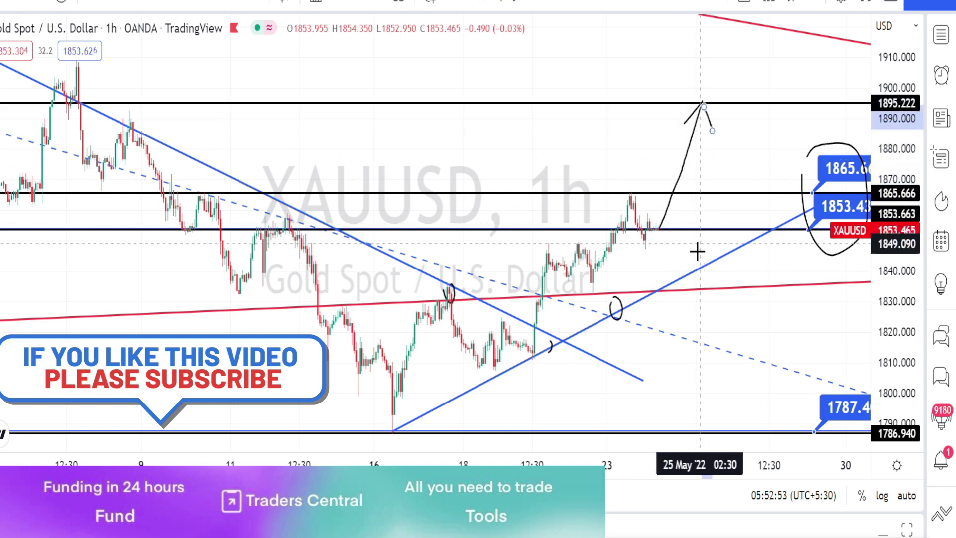
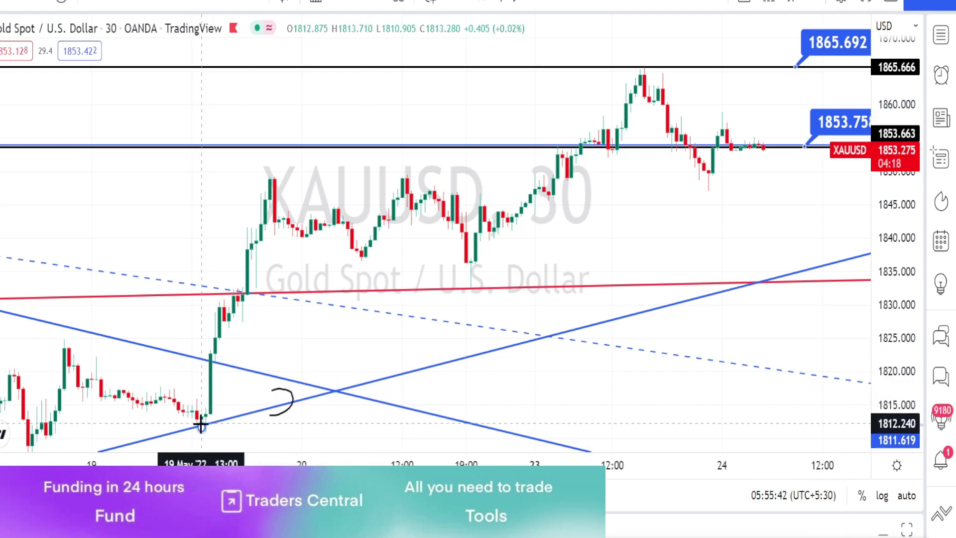
# Draw a rising trend line from the 19 May '22 low at 1811.619 to about 1860 and brush a circled bounce at its 23 May touch
pyautogui.click(201, 427)
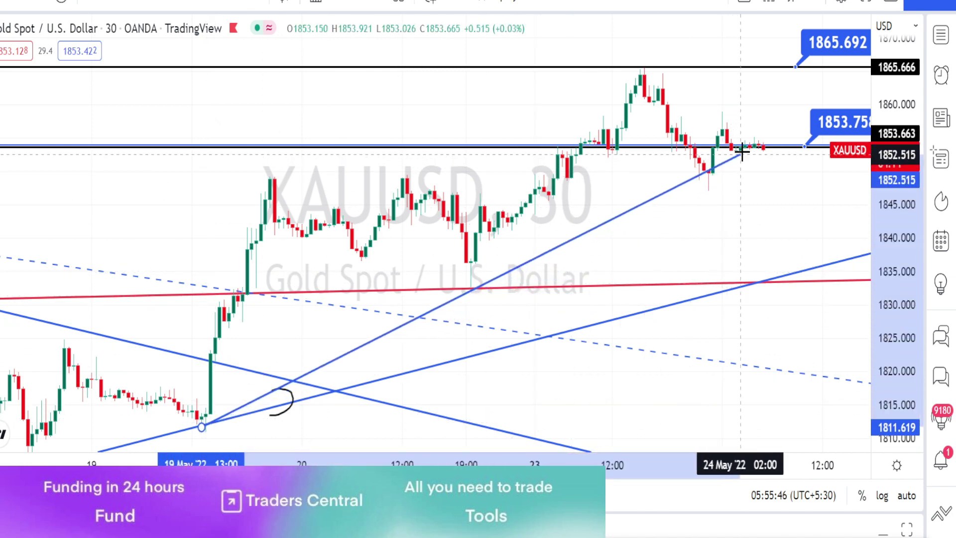
pyautogui.click(812, 110)
pyautogui.moveTo(723, 186)
pyautogui.mouseDown()
pyautogui.moveTo(679, 188)
pyautogui.moveTo(704, 156)
pyautogui.moveTo(726, 170)
pyautogui.moveTo(722, 181)
pyautogui.mouseUp()
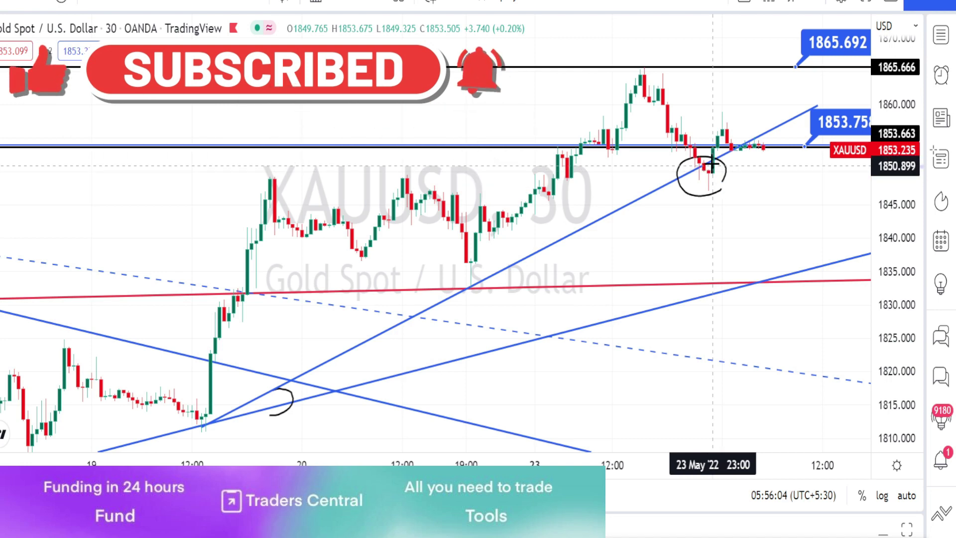
pyautogui.moveTo(718, 119)
pyautogui.mouseDown()
pyautogui.moveTo(700, 130)
pyautogui.moveTo(731, 129)
pyautogui.mouseUp()
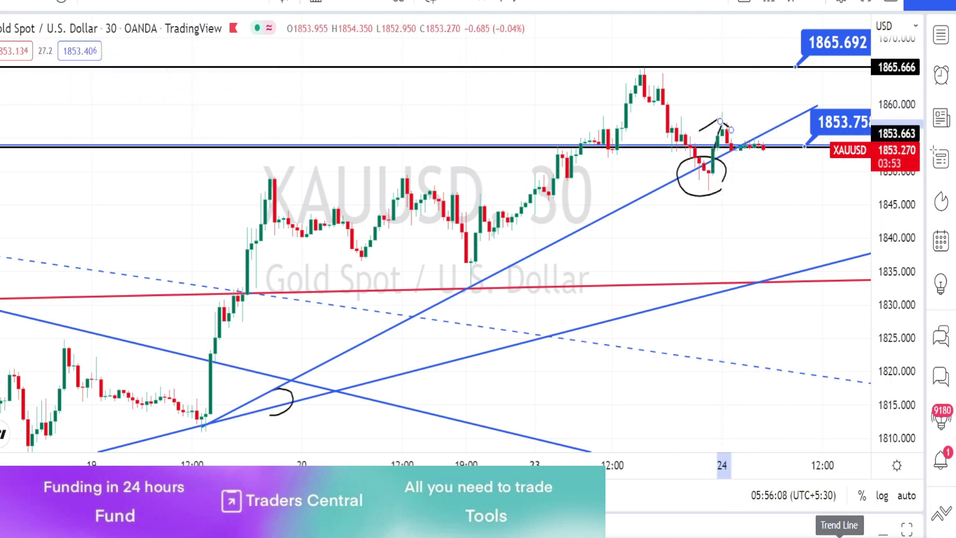
# Draw a falling trend line from the 23 May '22 high at 1865.816 to 1848.537 and brush a curve tracing the swings beneath it
pyautogui.click(644, 65)
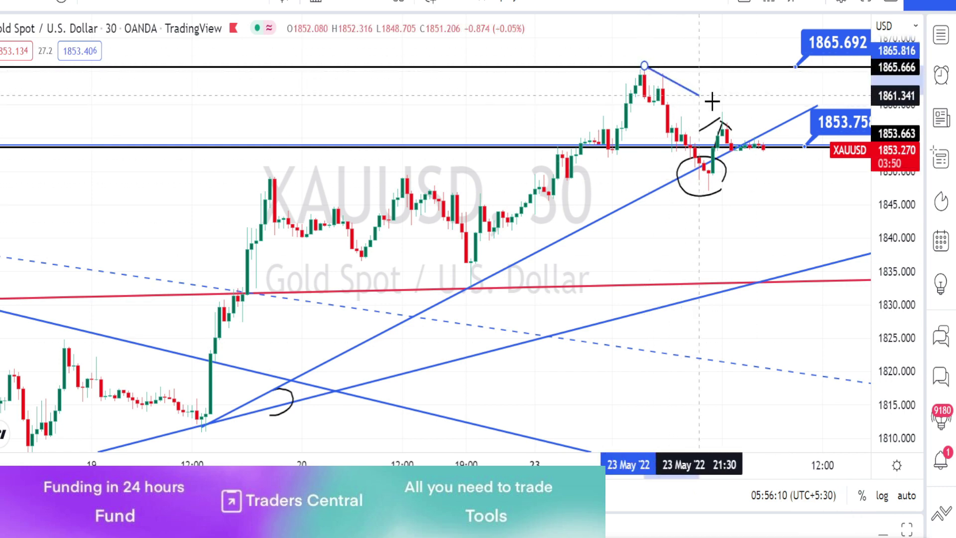
pyautogui.click(841, 181)
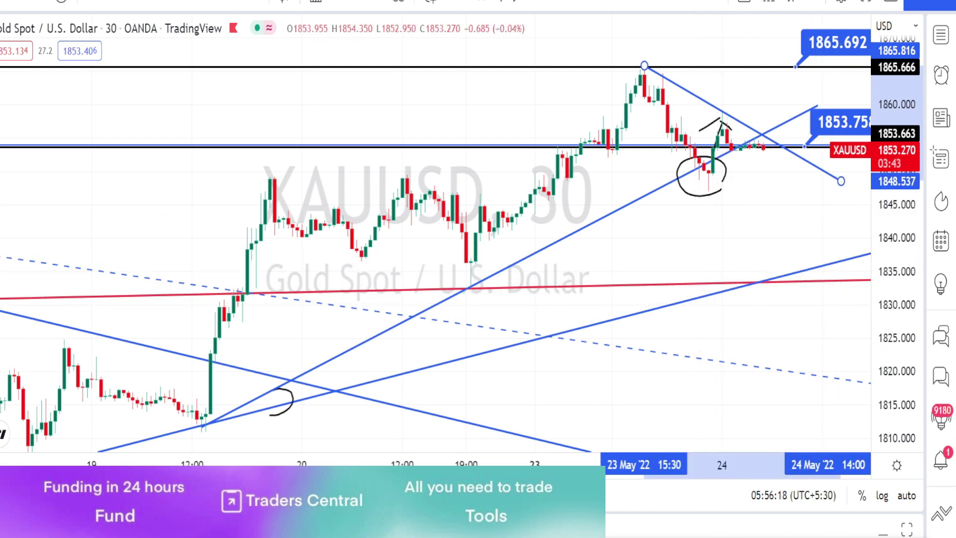
pyautogui.moveTo(591, 74)
pyautogui.mouseDown()
pyautogui.moveTo(640, 83)
pyautogui.moveTo(649, 138)
pyautogui.moveTo(736, 129)
pyautogui.mouseUp()
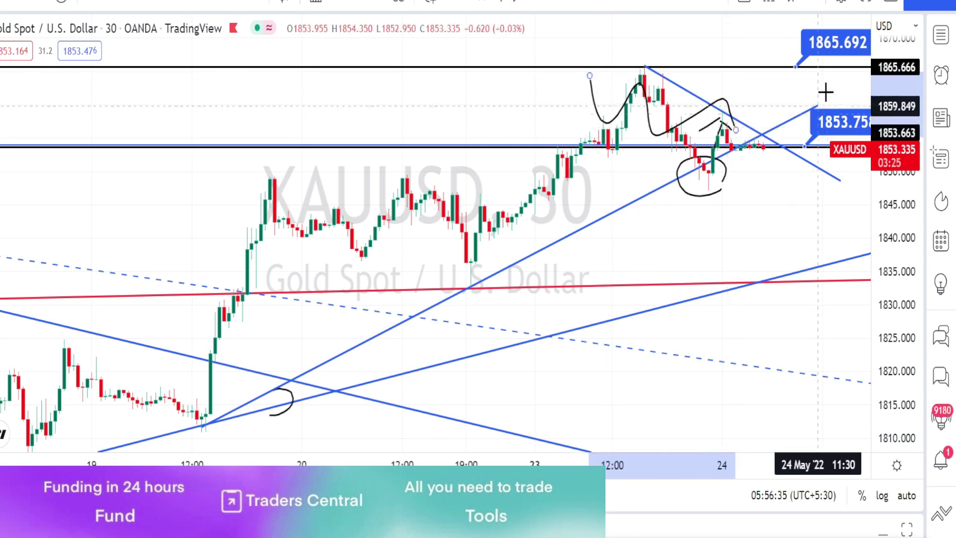
# Circle the upper 1865.692 callout and the lower callout near 1853, and brush an upward path from the current price
pyautogui.moveTo(824, 78)
pyautogui.mouseDown()
pyautogui.moveTo(837, 18)
pyautogui.moveTo(851, 72)
pyautogui.mouseUp()
pyautogui.moveTo(839, 150)
pyautogui.mouseDown()
pyautogui.moveTo(797, 117)
pyautogui.moveTo(829, 161)
pyautogui.mouseUp()
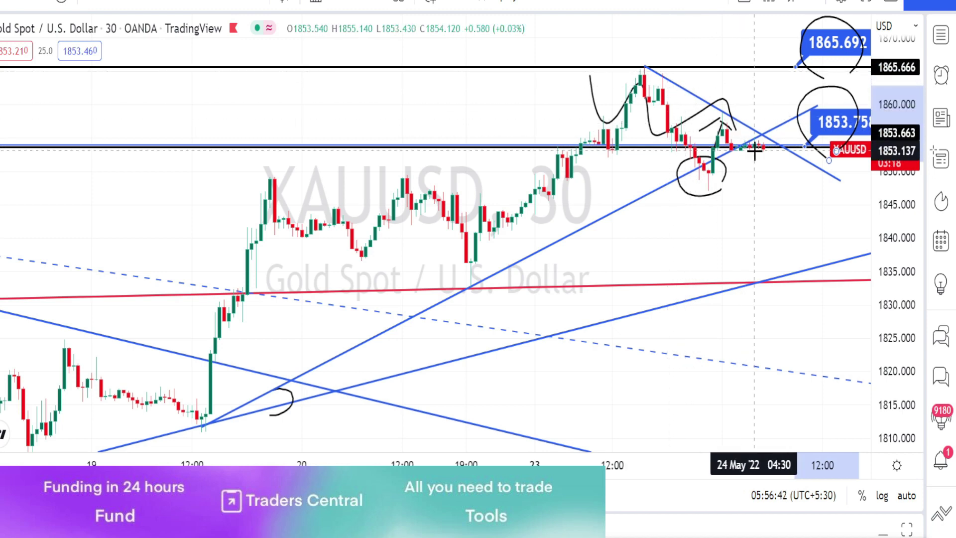
pyautogui.moveTo(756, 148)
pyautogui.mouseDown()
pyautogui.moveTo(766, 282)
pyautogui.moveTo(775, 273)
pyautogui.moveTo(760, 266)
pyautogui.moveTo(809, 68)
pyautogui.moveTo(791, 84)
pyautogui.mouseUp()
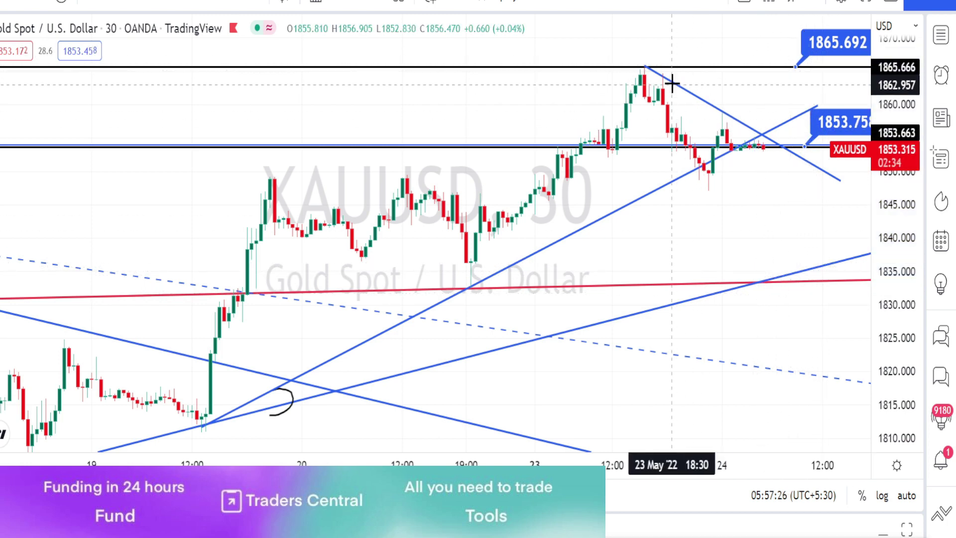
# Brush small touch marks along the falling trend line and along the rising trend line from the 19 May low
pyautogui.moveTo(714, 106)
pyautogui.mouseDown()
pyautogui.moveTo(756, 146)
pyautogui.moveTo(764, 188)
pyautogui.moveTo(796, 164)
pyautogui.moveTo(814, 209)
pyautogui.moveTo(829, 219)
pyautogui.moveTo(819, 267)
pyautogui.mouseUp()
pyautogui.moveTo(768, 129)
pyautogui.mouseDown()
pyautogui.moveTo(770, 162)
pyautogui.moveTo(785, 92)
pyautogui.moveTo(789, 103)
pyautogui.moveTo(804, 92)
pyautogui.moveTo(818, 61)
pyautogui.mouseUp()
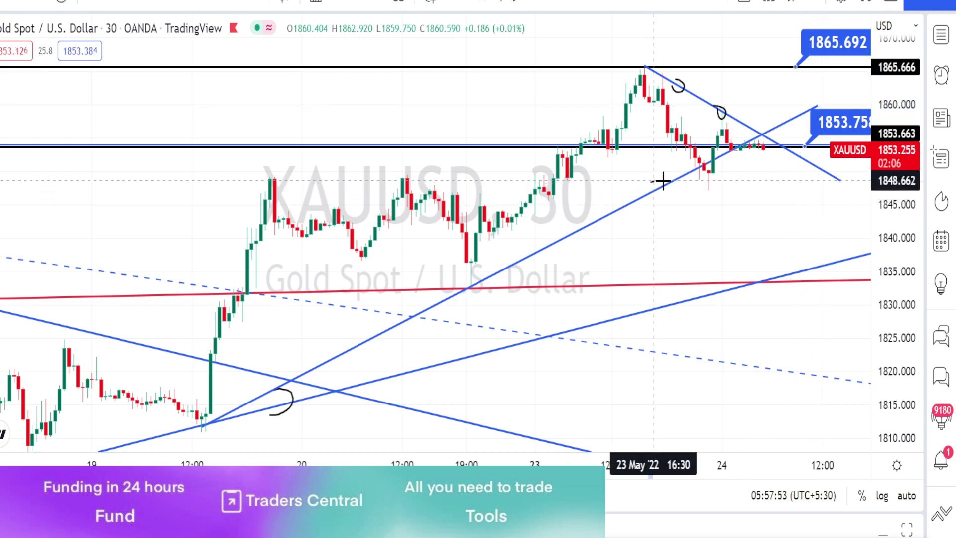
pyautogui.moveTo(654, 183); pyautogui.dragTo(649, 178)
pyautogui.moveTo(593, 206)
pyautogui.mouseDown()
pyautogui.moveTo(607, 219)
pyautogui.moveTo(599, 225)
pyautogui.mouseUp()
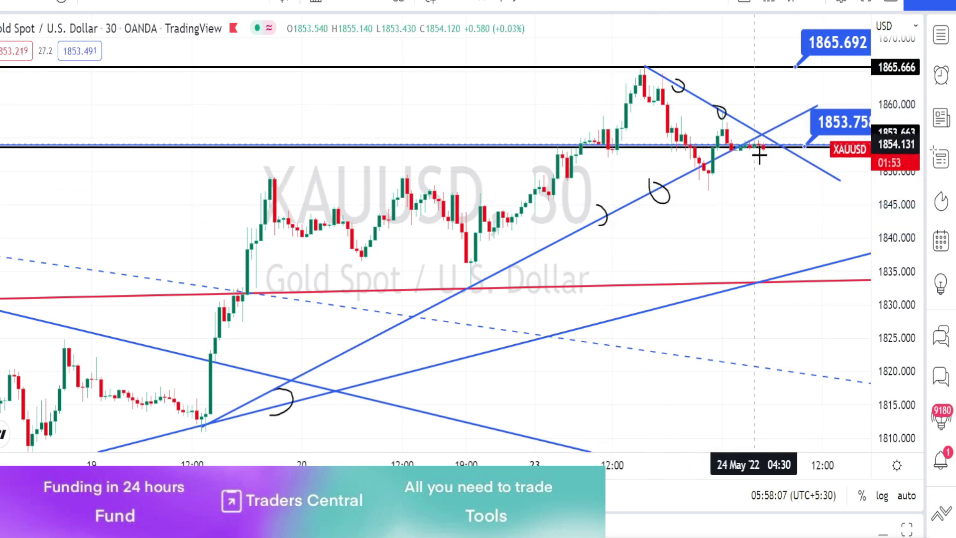
# Circle the current price at the trend lines' crossing and the callout near 1853, and brush downward breakdown marks from there
pyautogui.moveTo(754, 165)
pyautogui.mouseDown()
pyautogui.moveTo(757, 133)
pyautogui.moveTo(771, 164)
pyautogui.mouseUp()
pyautogui.moveTo(825, 148)
pyautogui.mouseDown()
pyautogui.moveTo(828, 99)
pyautogui.moveTo(852, 138)
pyautogui.mouseUp()
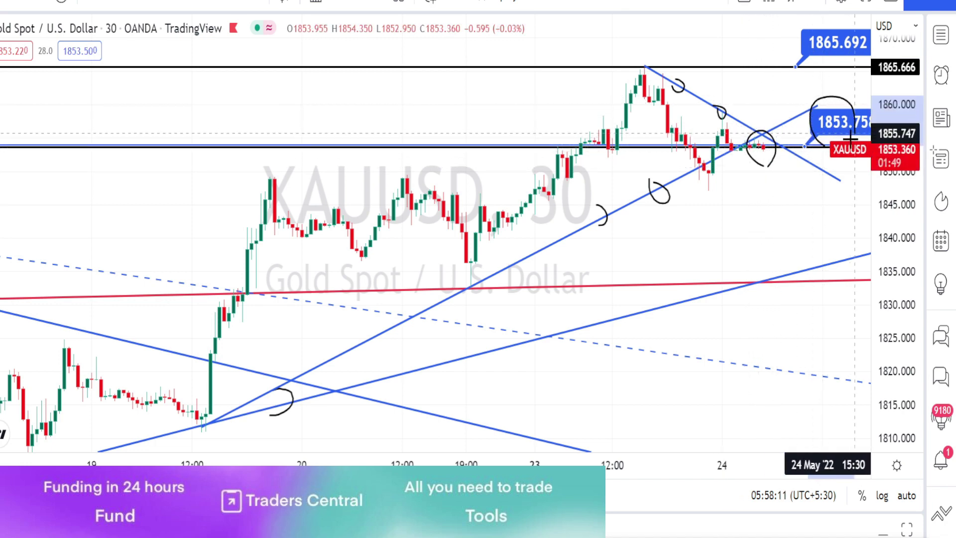
pyautogui.moveTo(763, 162)
pyautogui.mouseDown()
pyautogui.moveTo(765, 215)
pyautogui.moveTo(752, 219)
pyautogui.moveTo(764, 224)
pyautogui.moveTo(782, 200)
pyautogui.mouseUp()
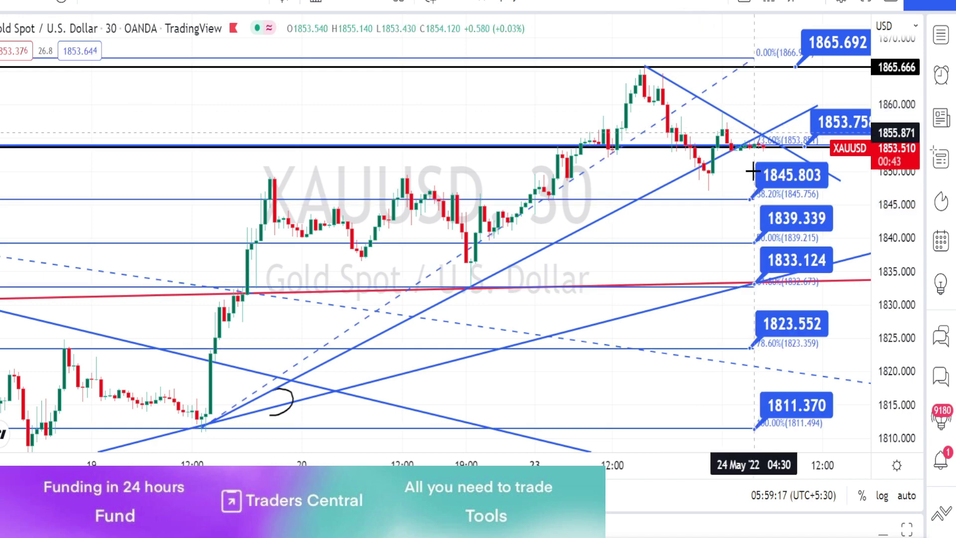
pyautogui.moveTo(755, 135); pyautogui.dragTo(745, 428)
pyautogui.moveTo(846, 176); pyautogui.dragTo(843, 426)
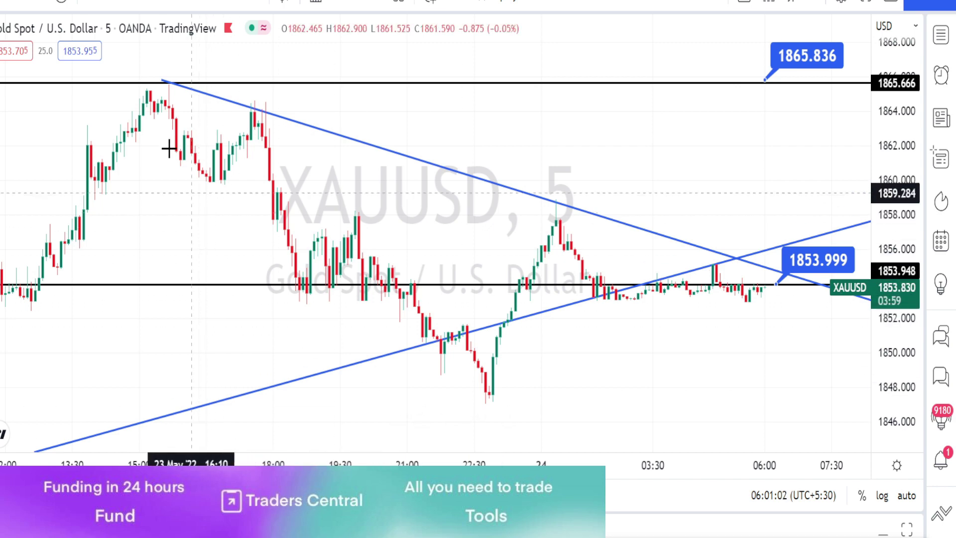
# On the 5-minute chart, brush touch marks along the falling trend line and circle the small peak just before the trend lines cross
pyautogui.moveTo(172, 80)
pyautogui.mouseDown()
pyautogui.moveTo(197, 107)
pyautogui.moveTo(189, 108)
pyautogui.mouseUp()
pyautogui.moveTo(267, 100); pyautogui.dragTo(254, 127)
pyautogui.moveTo(372, 133)
pyautogui.mouseDown()
pyautogui.moveTo(397, 139)
pyautogui.moveTo(385, 144)
pyautogui.mouseUp()
pyautogui.moveTo(523, 190); pyautogui.dragTo(543, 216)
pyautogui.moveTo(711, 265)
pyautogui.mouseDown()
pyautogui.moveTo(725, 251)
pyautogui.moveTo(737, 271)
pyautogui.moveTo(706, 301)
pyautogui.moveTo(702, 255)
pyautogui.mouseUp()
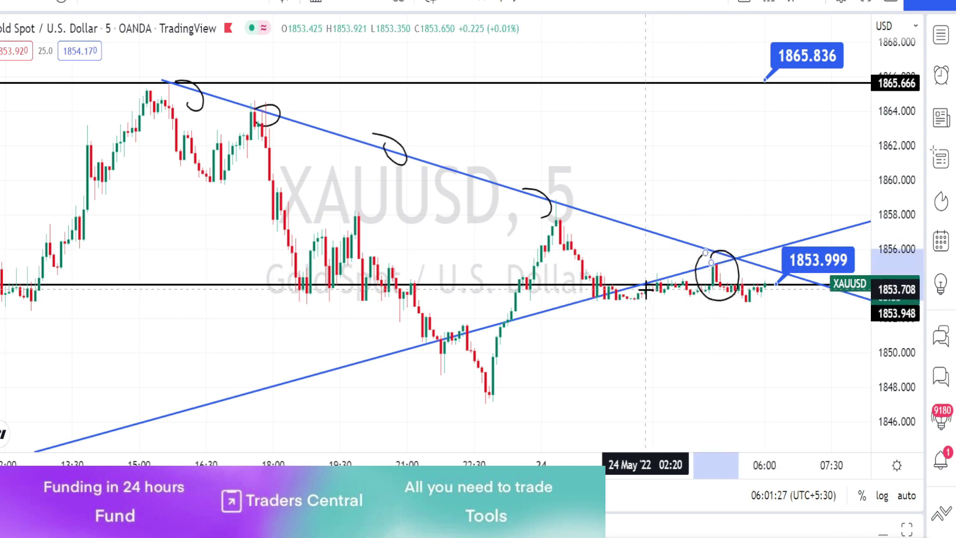
# Circle the 1853.999 callout and the trend lines' crossing, and brush a downward arrow from the current price to about 1850
pyautogui.moveTo(812, 302)
pyautogui.mouseDown()
pyautogui.moveTo(791, 232)
pyautogui.moveTo(777, 269)
pyautogui.moveTo(800, 294)
pyautogui.moveTo(771, 342)
pyautogui.moveTo(761, 339)
pyautogui.mouseUp()
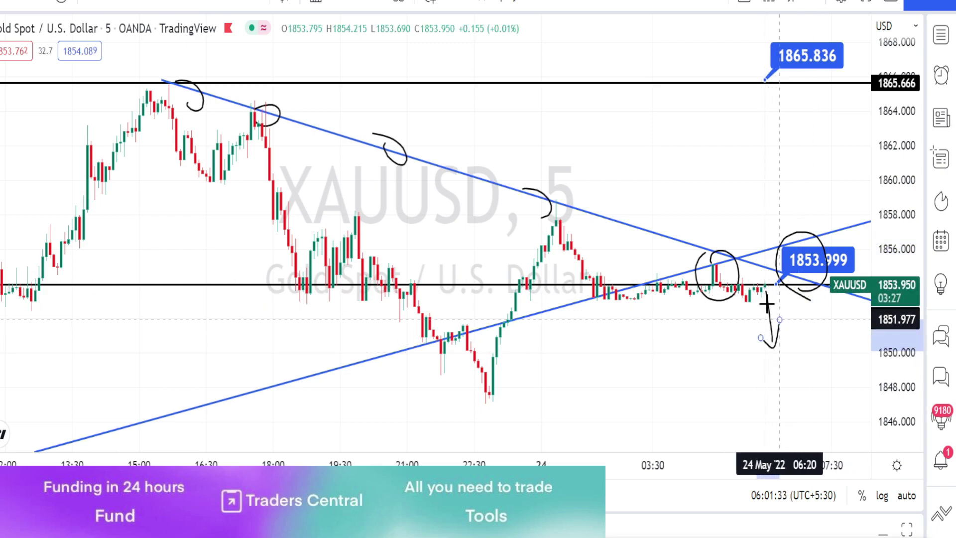
pyautogui.moveTo(745, 246)
pyautogui.mouseDown()
pyautogui.moveTo(754, 265)
pyautogui.moveTo(736, 259)
pyautogui.mouseUp()
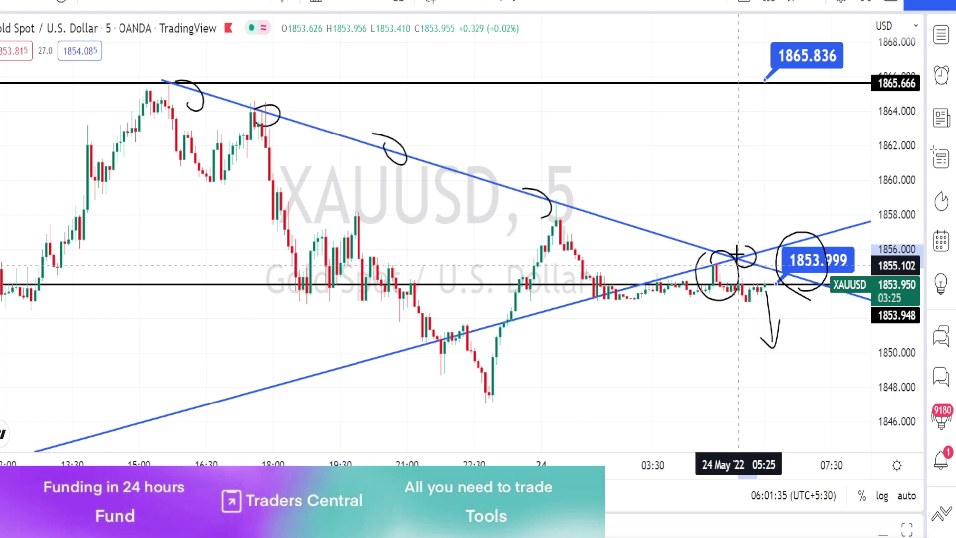
pyautogui.moveTo(630, 278)
pyautogui.mouseDown()
pyautogui.moveTo(618, 287)
pyautogui.moveTo(690, 222)
pyautogui.moveTo(702, 226)
pyautogui.mouseUp()
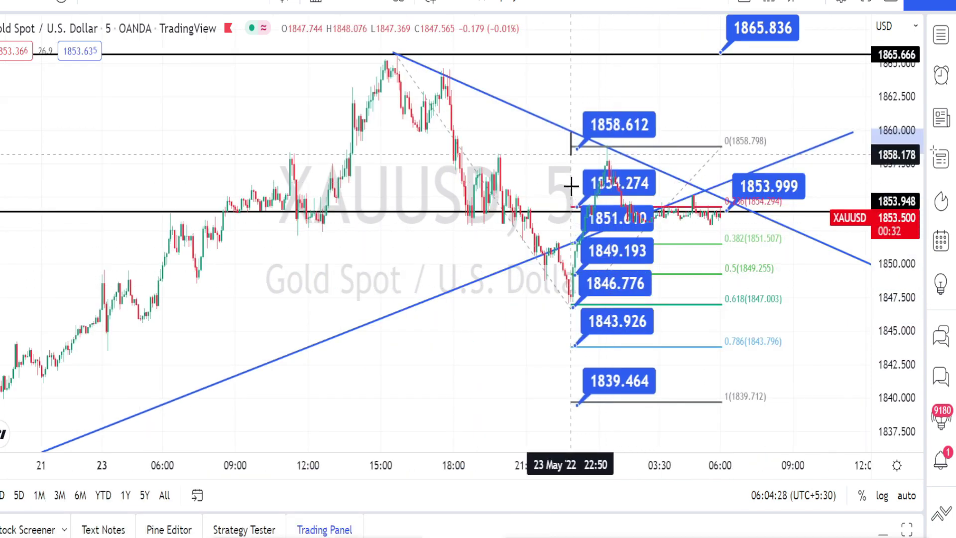
# Encircle the Fibonacci retracement's price callouts from 1858.612 to 1839.464 and brush marks at points along the falling trend line
pyautogui.moveTo(571, 186)
pyautogui.mouseDown()
pyautogui.moveTo(562, 432)
pyautogui.moveTo(630, 427)
pyautogui.moveTo(666, 401)
pyautogui.moveTo(663, 171)
pyautogui.moveTo(674, 94)
pyautogui.moveTo(564, 108)
pyautogui.mouseUp()
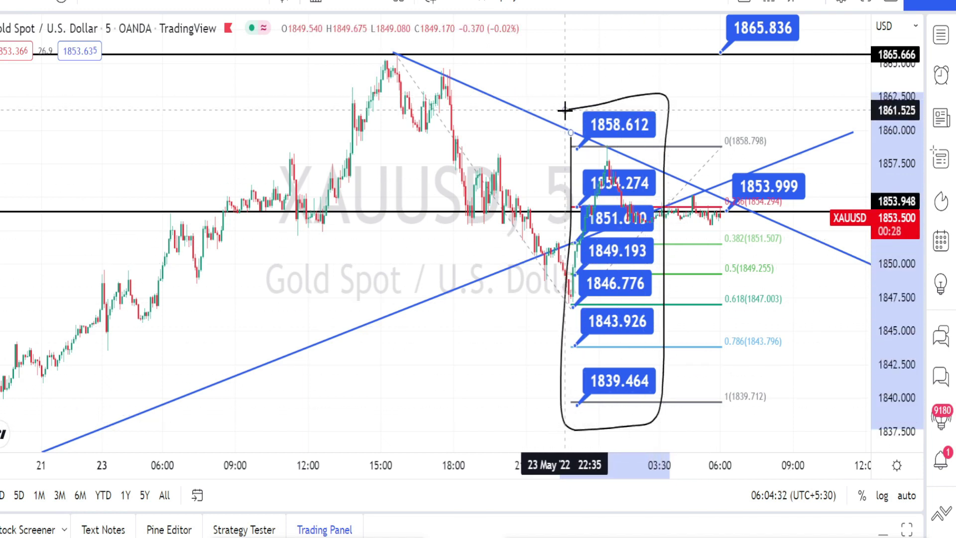
pyautogui.moveTo(771, 219)
pyautogui.mouseDown()
pyautogui.moveTo(802, 217)
pyautogui.moveTo(778, 232)
pyautogui.mouseUp()
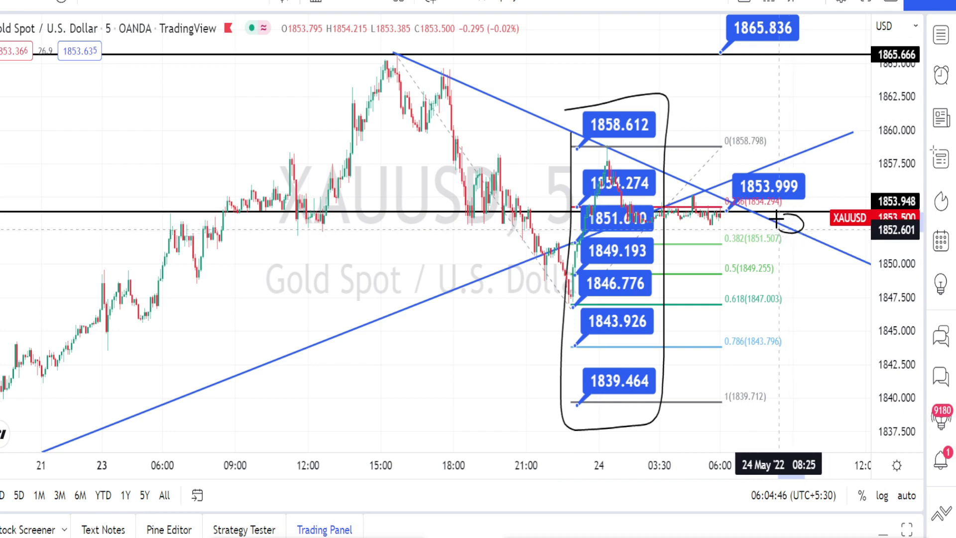
pyautogui.moveTo(714, 188)
pyautogui.mouseDown()
pyautogui.moveTo(702, 196)
pyautogui.moveTo(709, 186)
pyautogui.moveTo(675, 170)
pyautogui.moveTo(682, 189)
pyautogui.mouseUp()
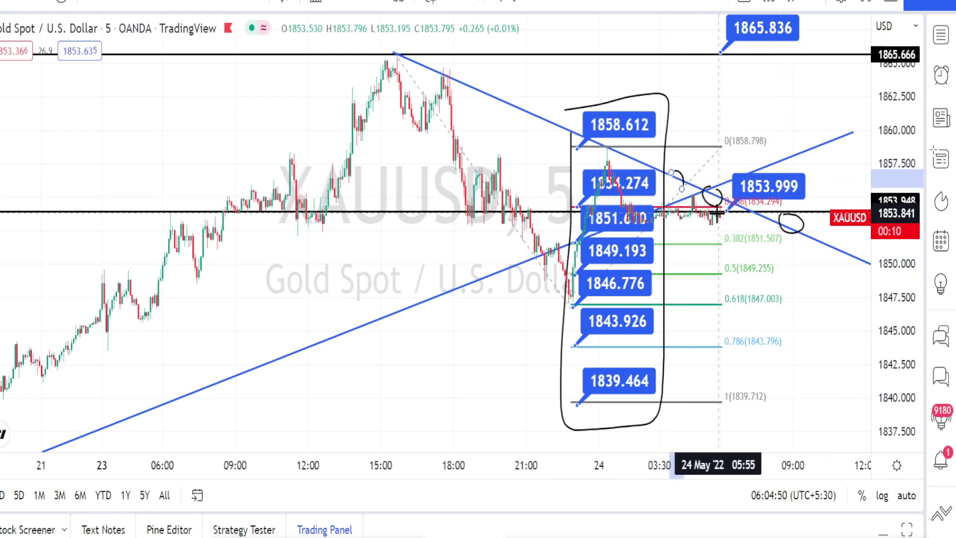
# Brush a downward path from the current price to about 1846 and an upward arrow from the trend lines' crossing to about 1860
pyautogui.moveTo(717, 215); pyautogui.dragTo(719, 320)
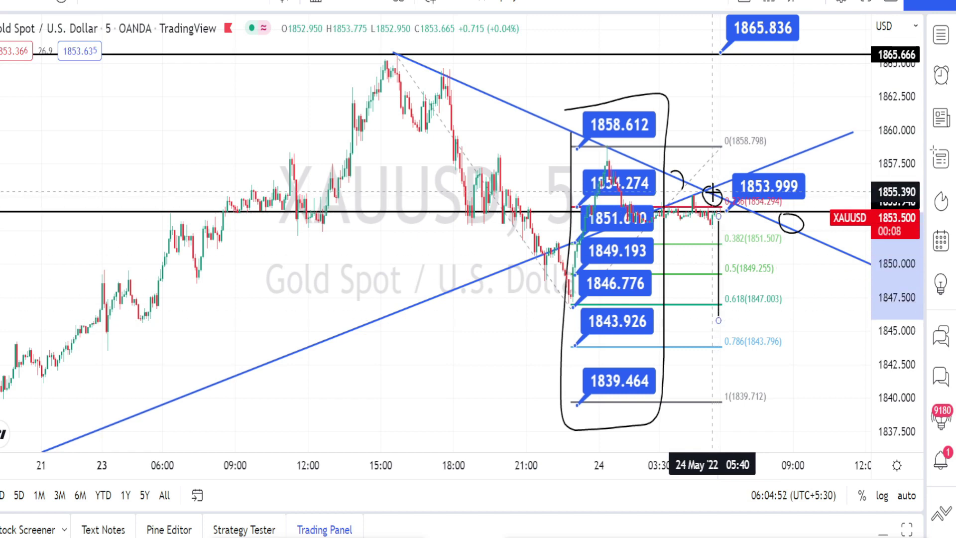
pyautogui.moveTo(710, 197)
pyautogui.mouseDown()
pyautogui.moveTo(720, 130)
pyautogui.moveTo(708, 144)
pyautogui.moveTo(730, 143)
pyautogui.mouseUp()
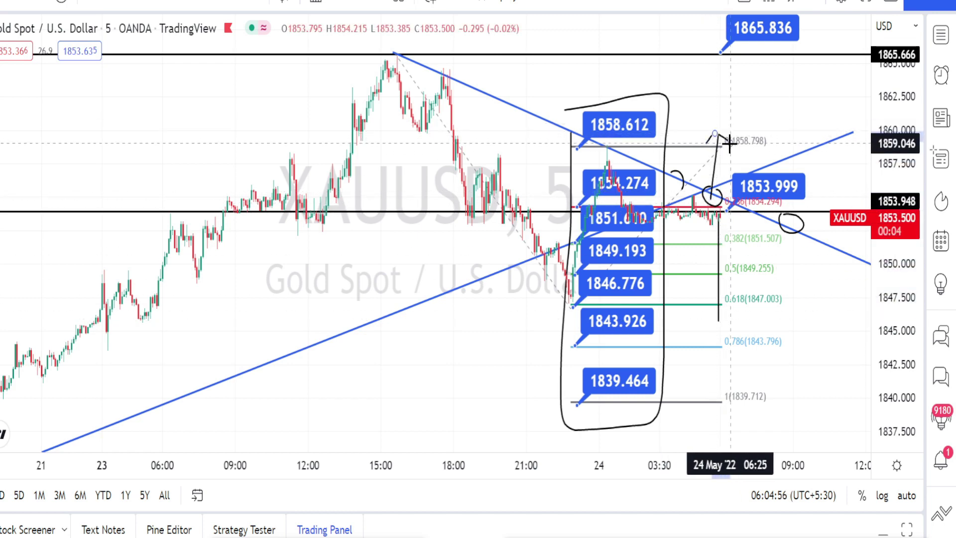